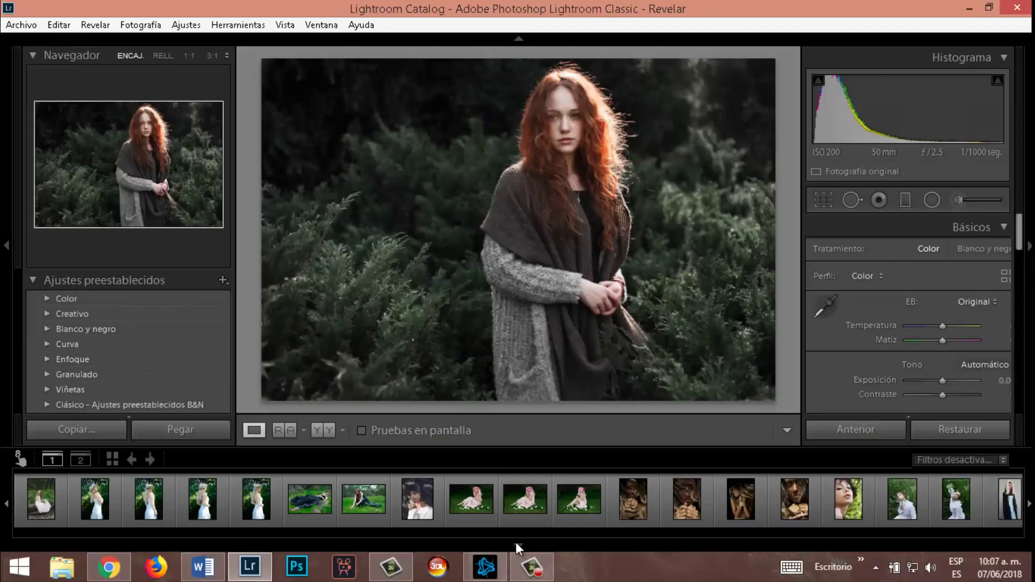
Step: Scroll the left panel down to the History panel to review the applied presets and the Reset step
scroll(153, 391, "down", 5)
scroll(153, 391, "down", 5)
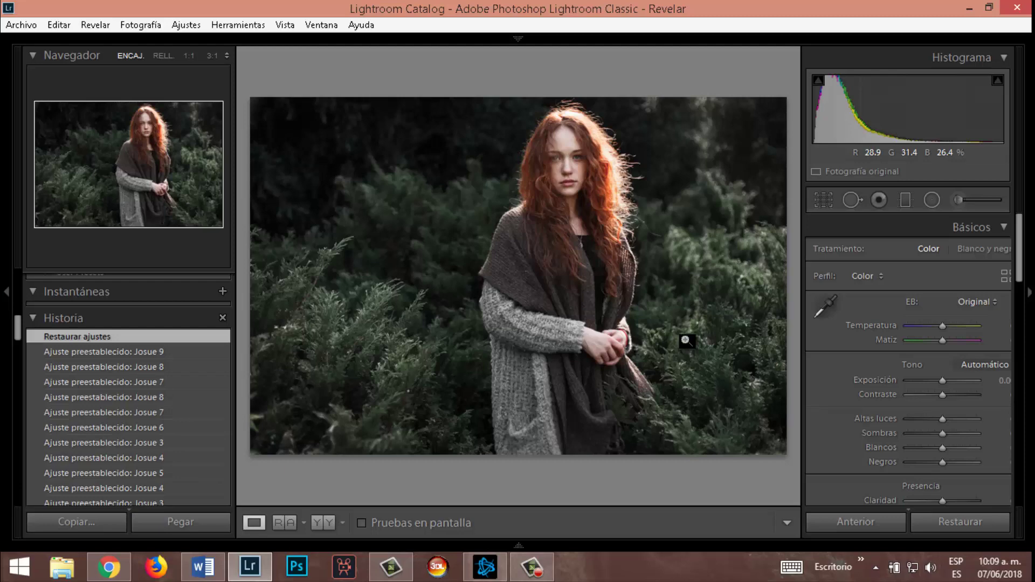
Step: Hide the left panel, raise Exposure, lower Highlights to −46 and lift Shadows and Whites
left_click(9, 286)
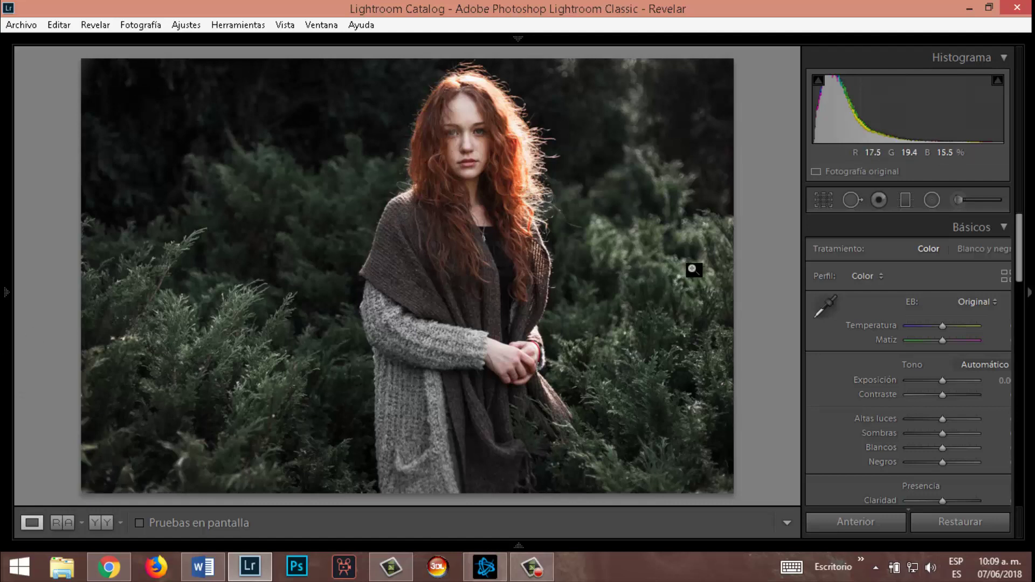
scroll(1021, 264, "down", 1)
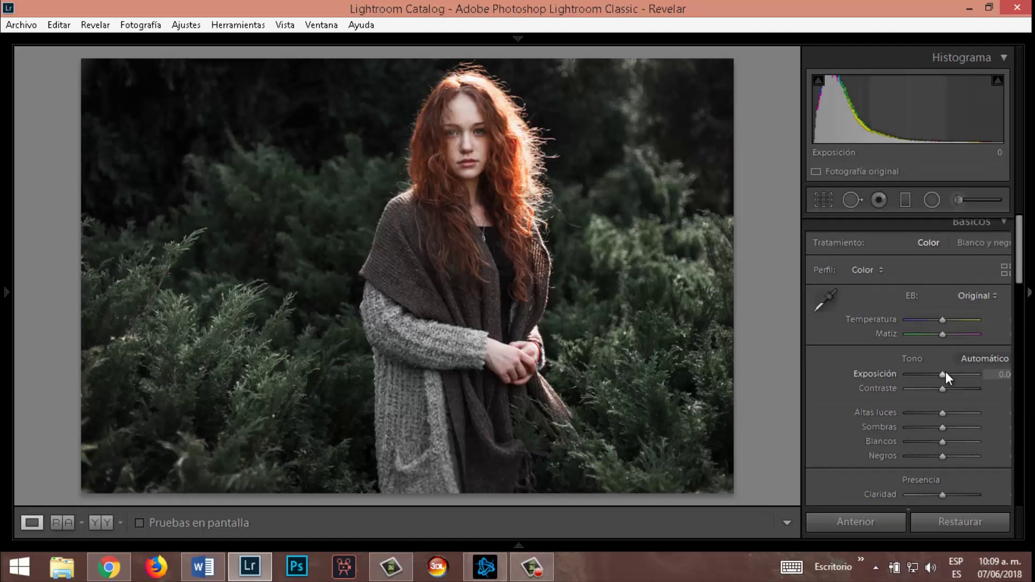
mouse_move(946, 372)
left_mouse_down()
mouse_move(939, 390)
mouse_move(953, 393)
left_mouse_up()
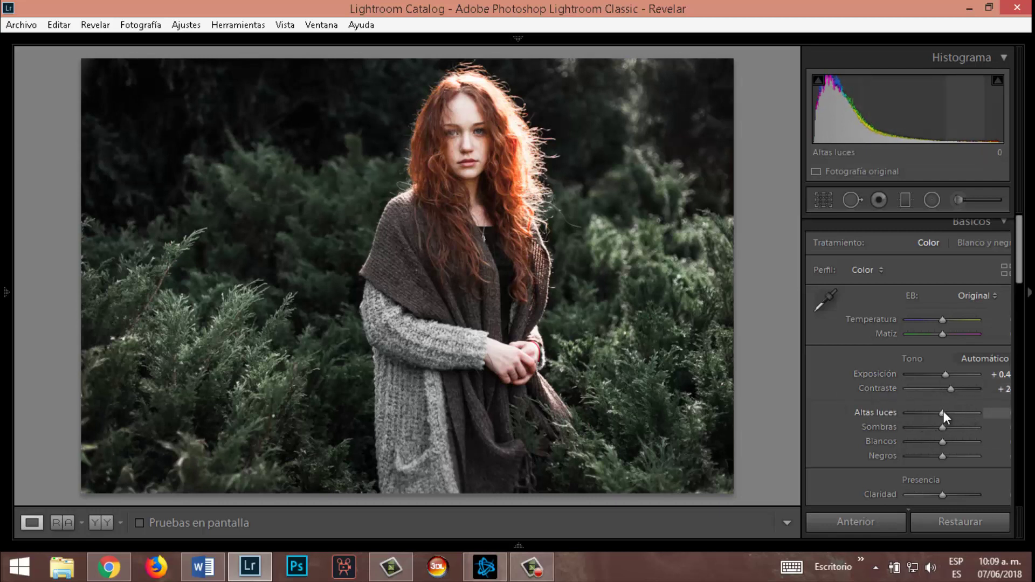
left_click_drag(944, 412, 930, 416)
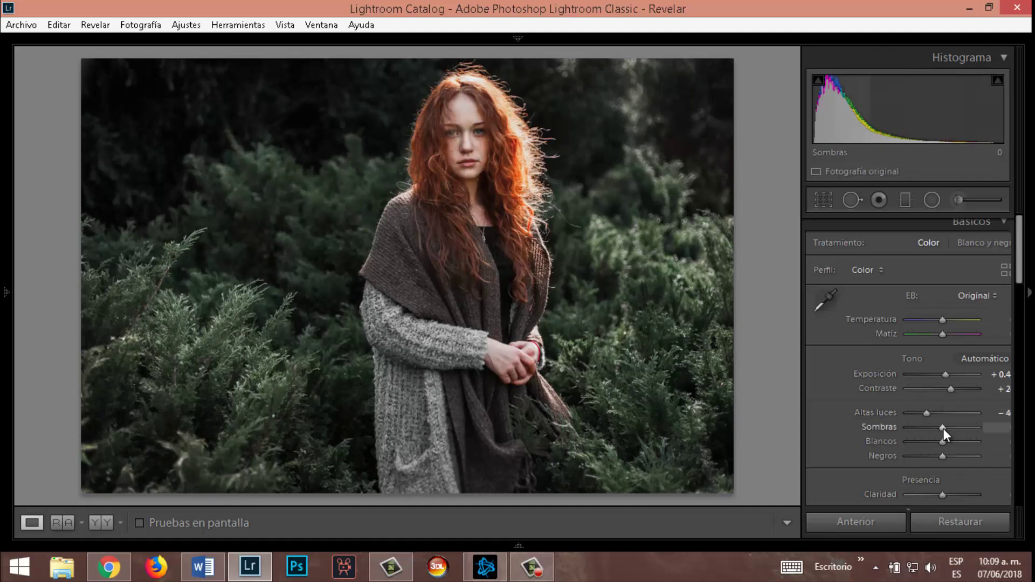
mouse_move(945, 429)
left_mouse_down()
mouse_move(1018, 430)
mouse_move(970, 426)
mouse_move(945, 442)
left_mouse_up()
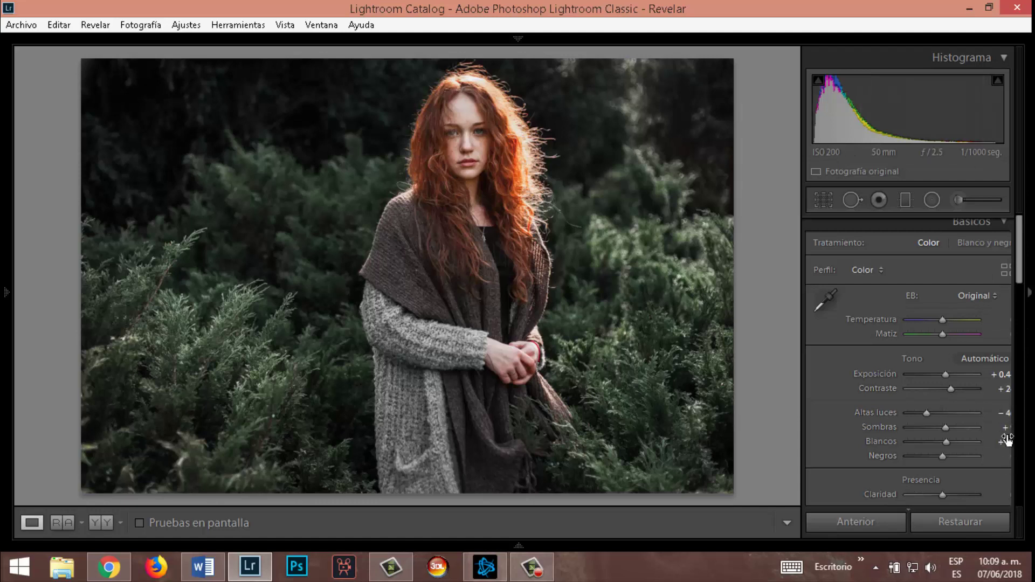
scroll(917, 464, "down", 3)
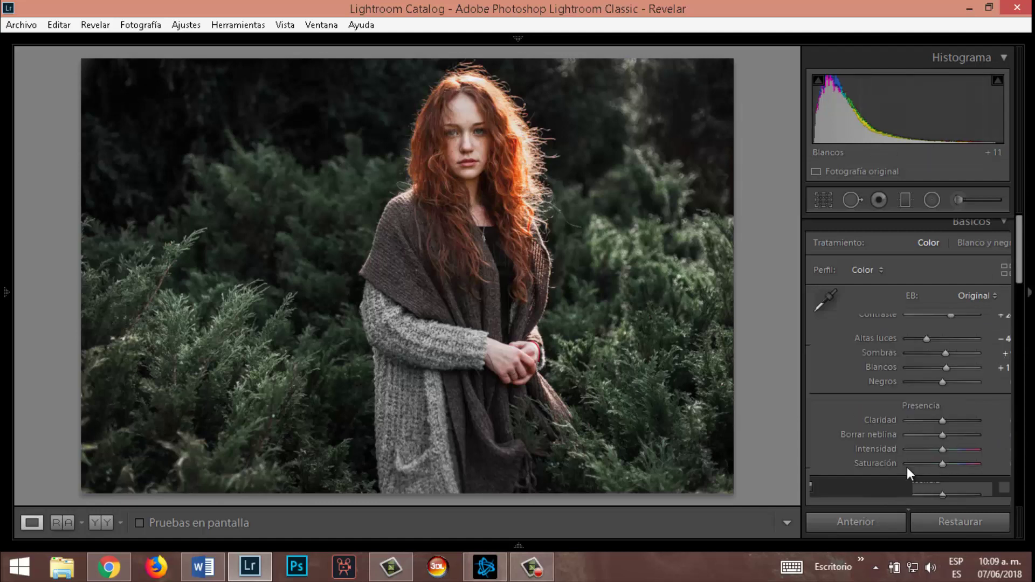
scroll(911, 453, "down", 2)
left_click(922, 427)
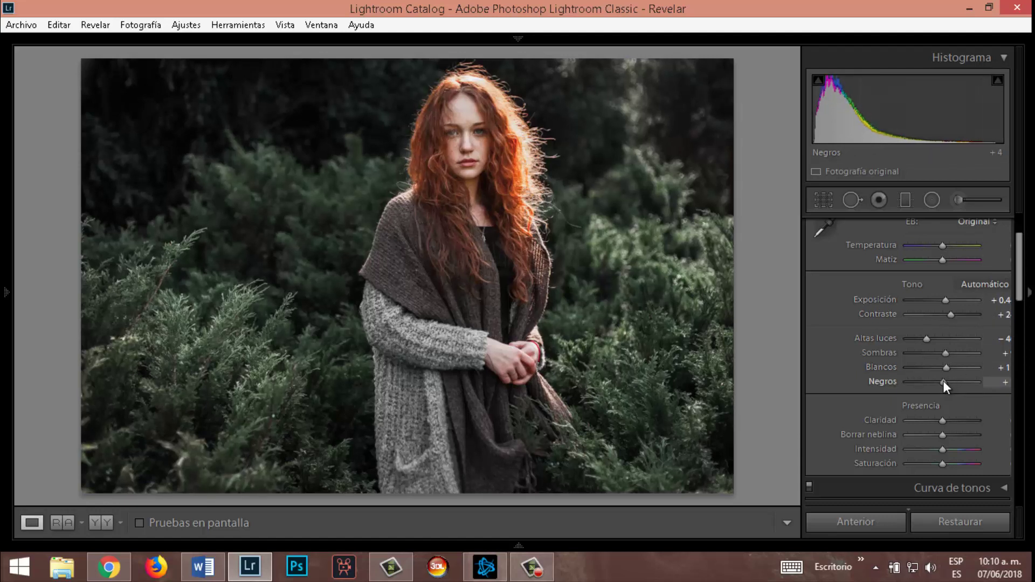
Step: Deepen Blacks and nudge Clarity, Dehaze (about +1) and Saturation slightly up
left_click_drag(943, 384, 940, 383)
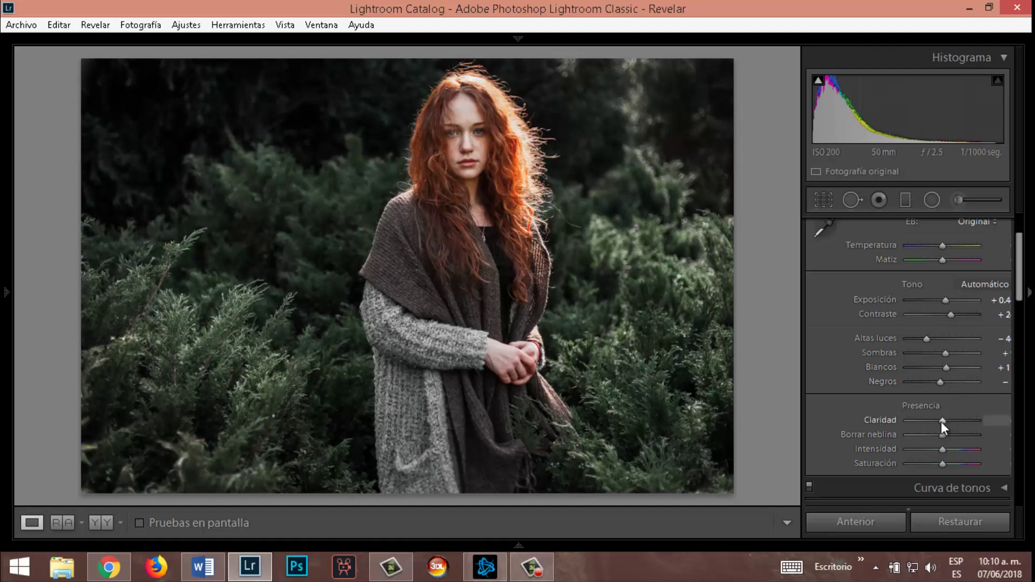
left_click_drag(942, 420, 946, 418)
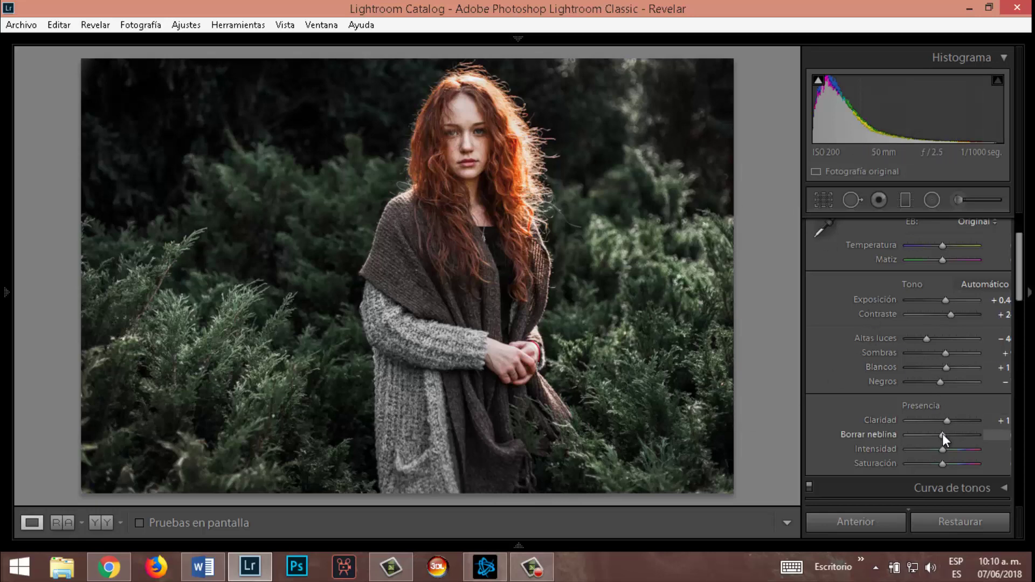
left_click_drag(947, 435, 942, 431)
left_click_drag(946, 428, 947, 428)
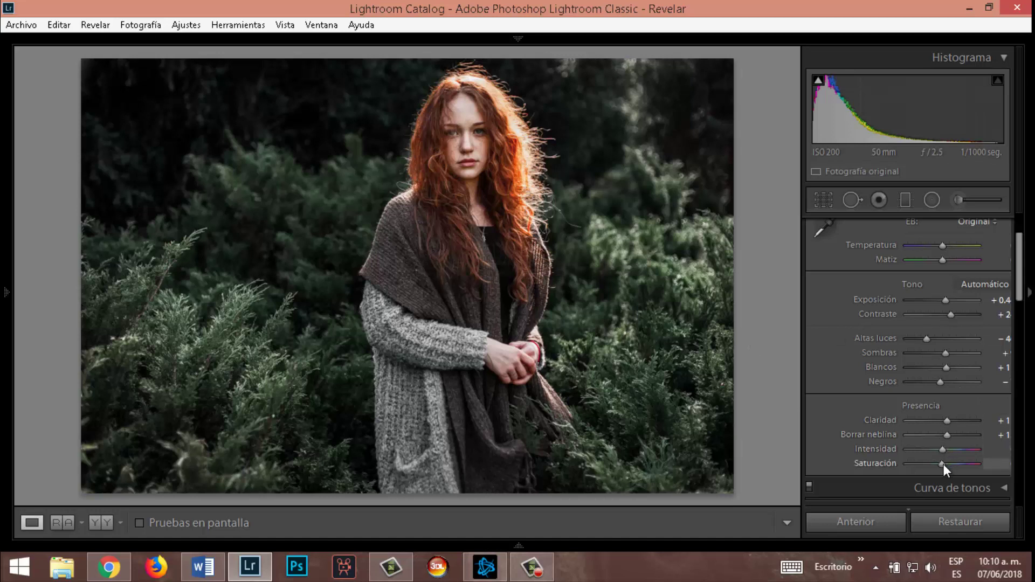
left_click_drag(948, 461, 950, 461)
left_click_drag(947, 461, 945, 461)
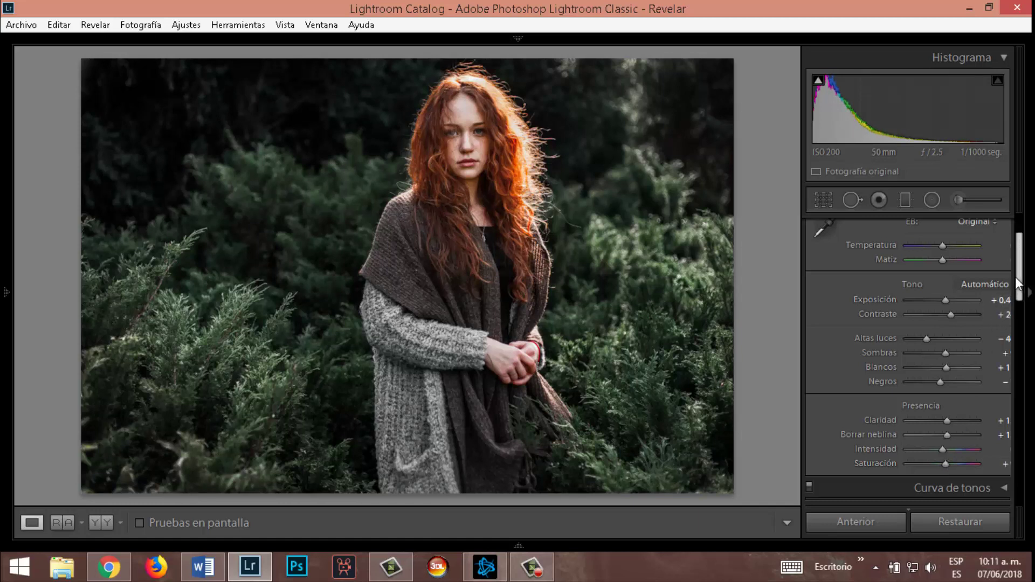
left_click_drag(1019, 296, 1021, 311)
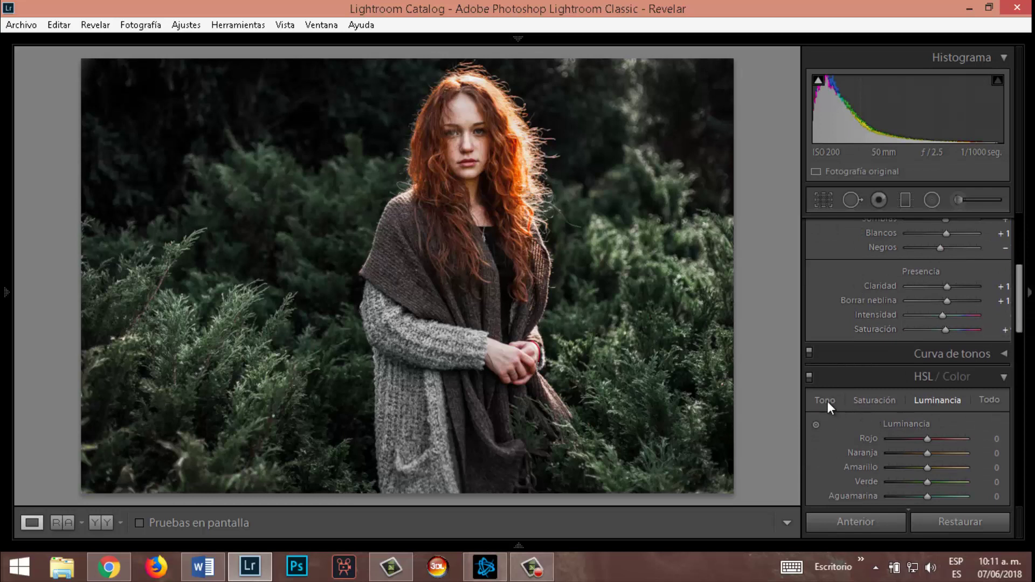
Step: In the HSL Hue tab, set Red +18, Orange −8 and Yellow +8
left_click(827, 401)
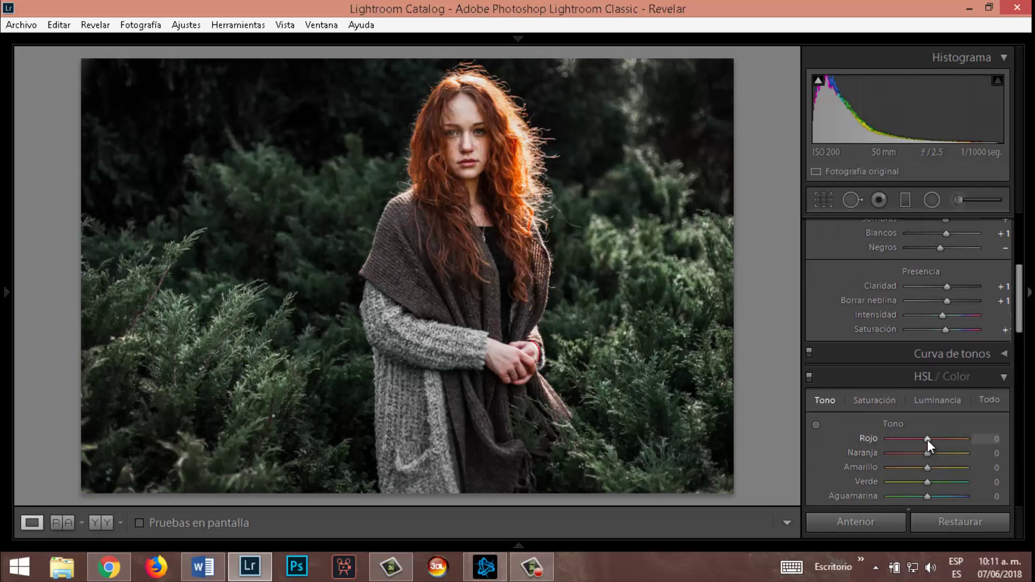
left_click_drag(928, 439, 929, 439)
left_click_drag(927, 441, 936, 446)
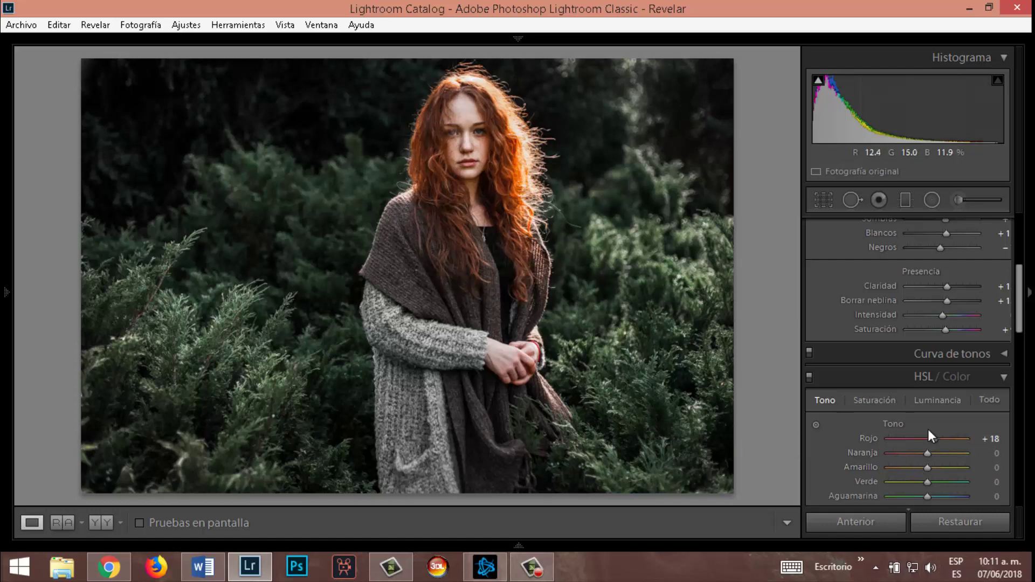
left_click_drag(924, 454, 924, 454)
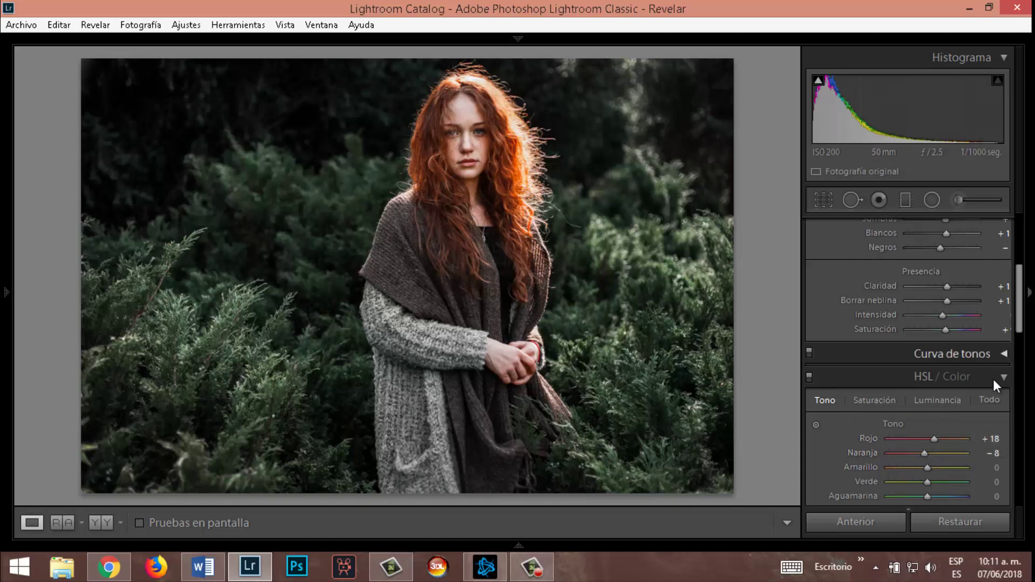
mouse_move(929, 467)
left_mouse_down()
mouse_move(939, 472)
mouse_move(928, 467)
left_mouse_up()
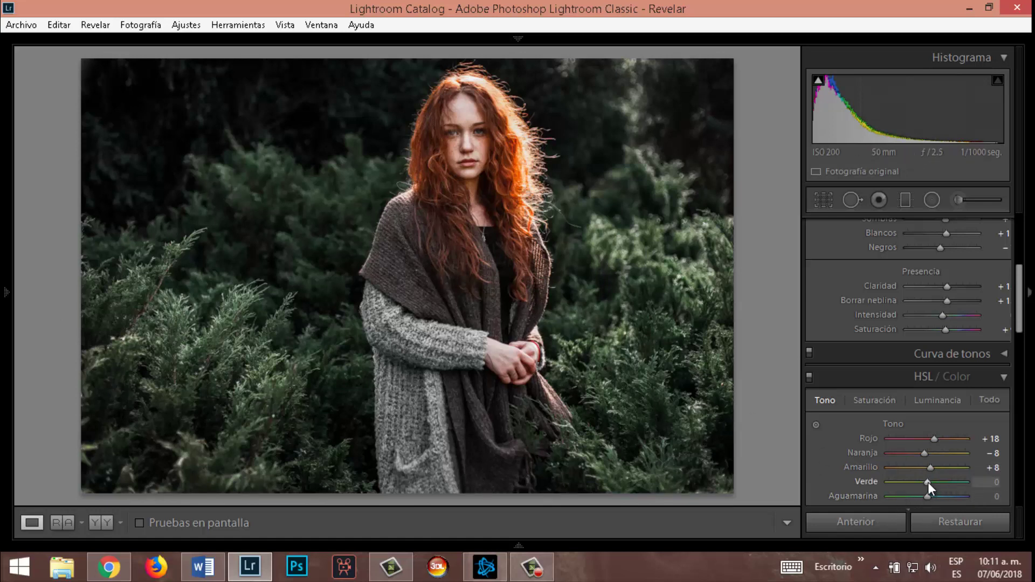
Step: Set Green and Aqua hue to +100 and Blue hue to −100
left_click_drag(933, 482, 1005, 476)
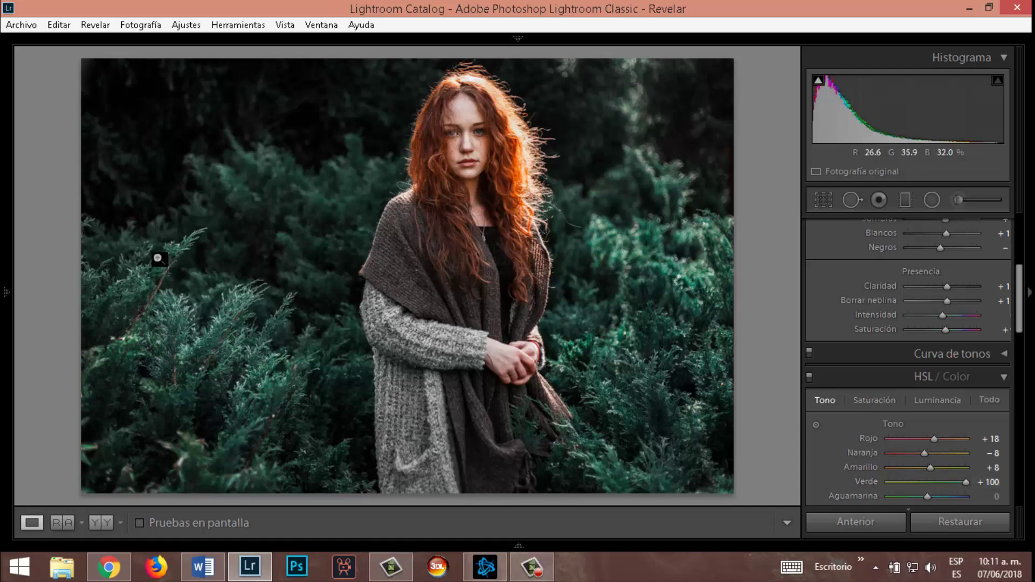
mouse_move(927, 496)
left_mouse_down()
mouse_move(906, 496)
mouse_move(984, 488)
mouse_move(690, 498)
left_mouse_up()
left_click_drag(901, 473, 897, 501)
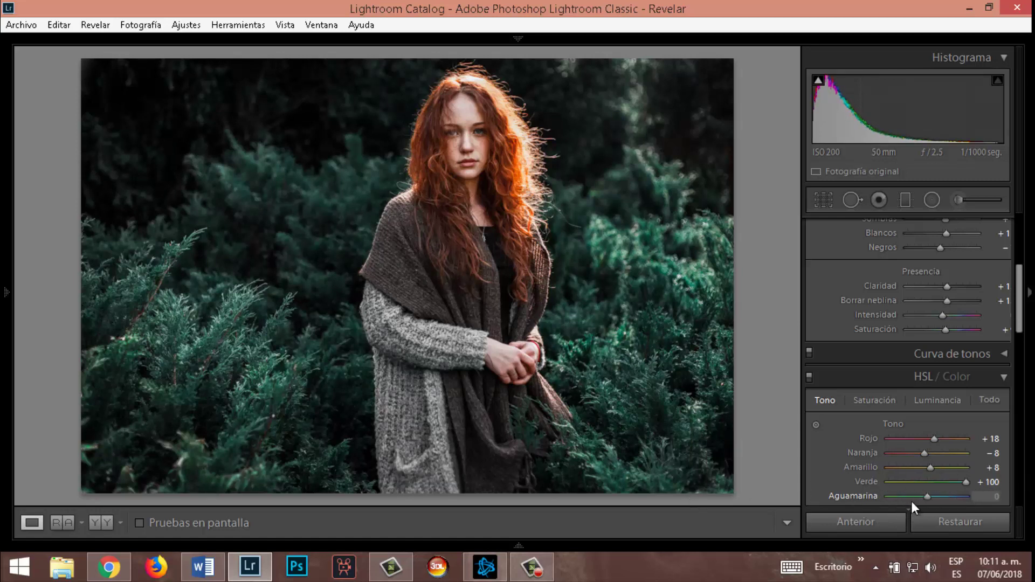
mouse_move(912, 495)
left_mouse_down()
mouse_move(964, 495)
mouse_move(940, 487)
mouse_move(989, 480)
left_mouse_up()
left_click_drag(1018, 324, 1018, 342)
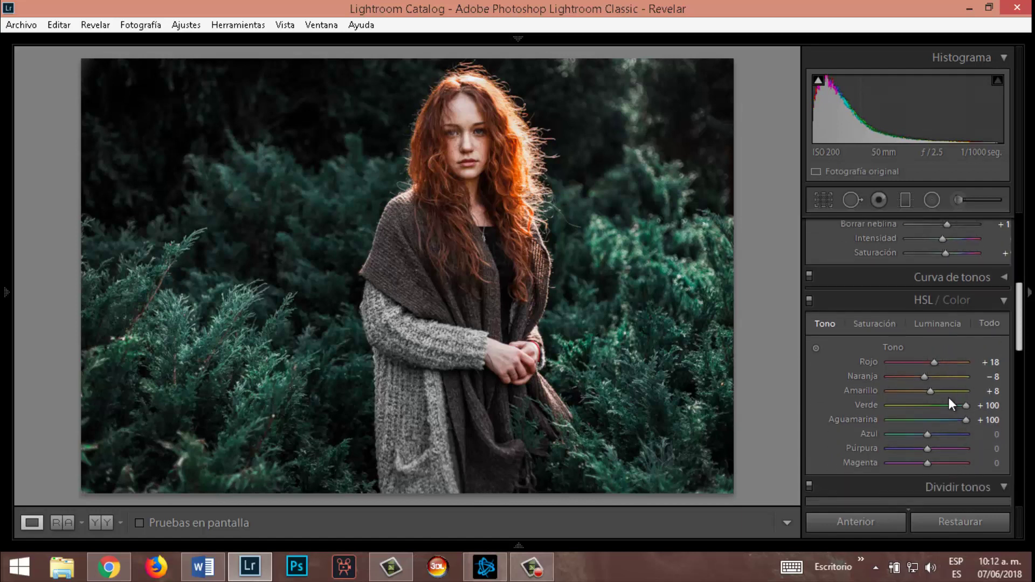
left_click_drag(925, 435, 946, 434)
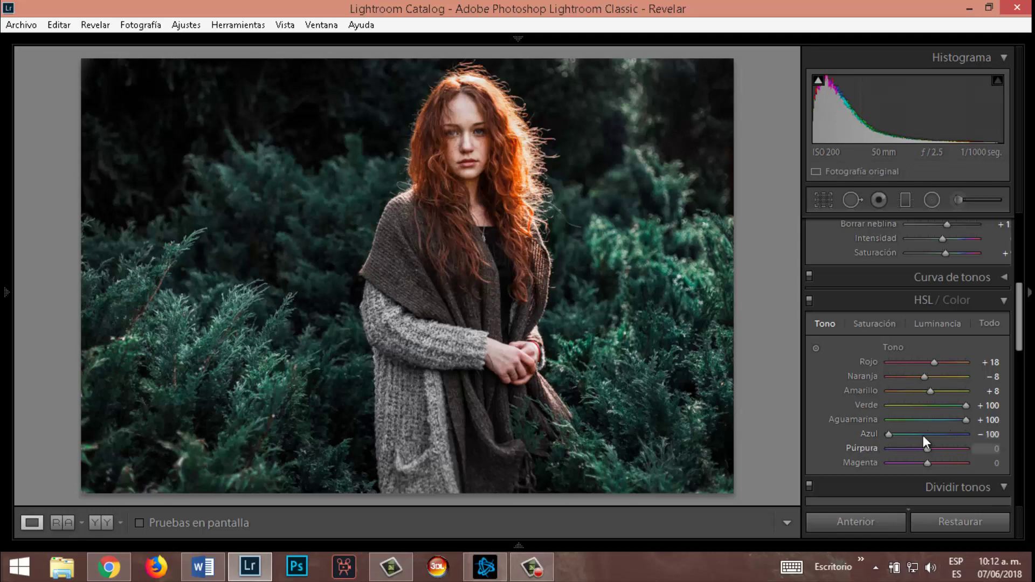
Step: Set HSL Saturation to Green +14, Aqua +100 and Blue +100
left_click(883, 323)
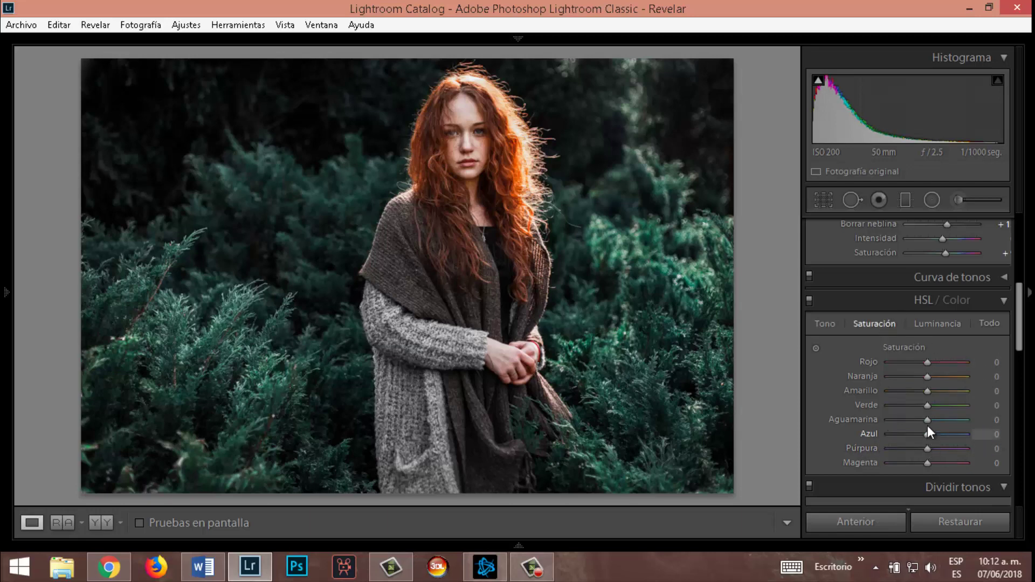
mouse_move(926, 404)
left_mouse_down()
mouse_move(930, 391)
mouse_move(971, 386)
mouse_move(626, 410)
left_mouse_up()
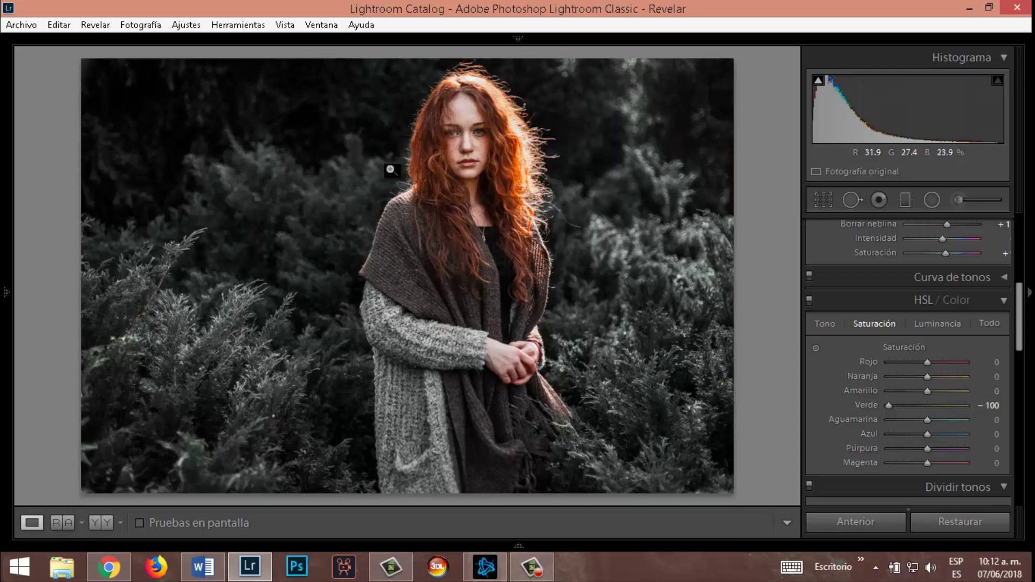
mouse_move(889, 405)
left_mouse_down()
mouse_move(973, 409)
mouse_move(933, 401)
mouse_move(994, 421)
left_mouse_up()
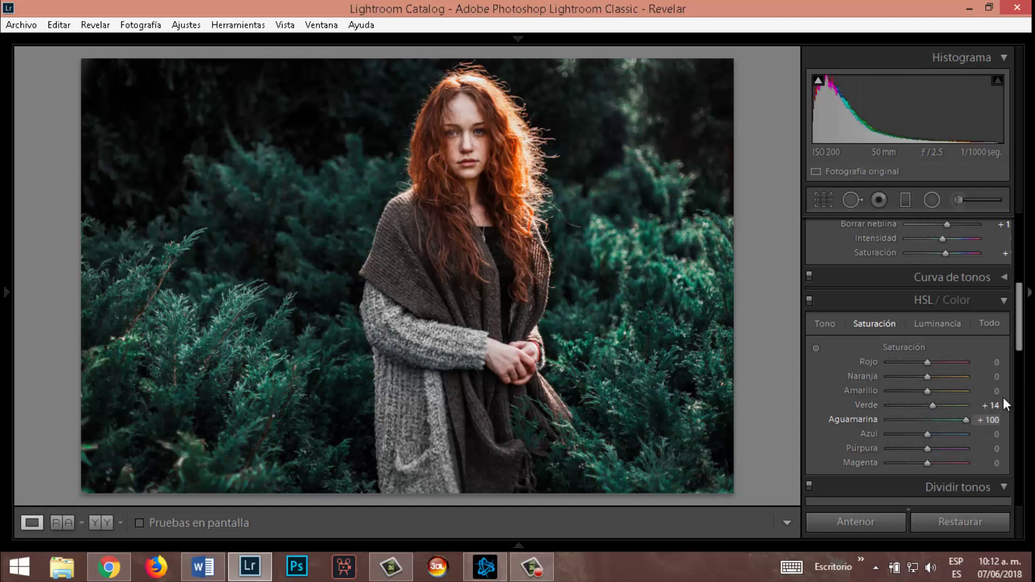
left_click_drag(965, 434, 997, 434)
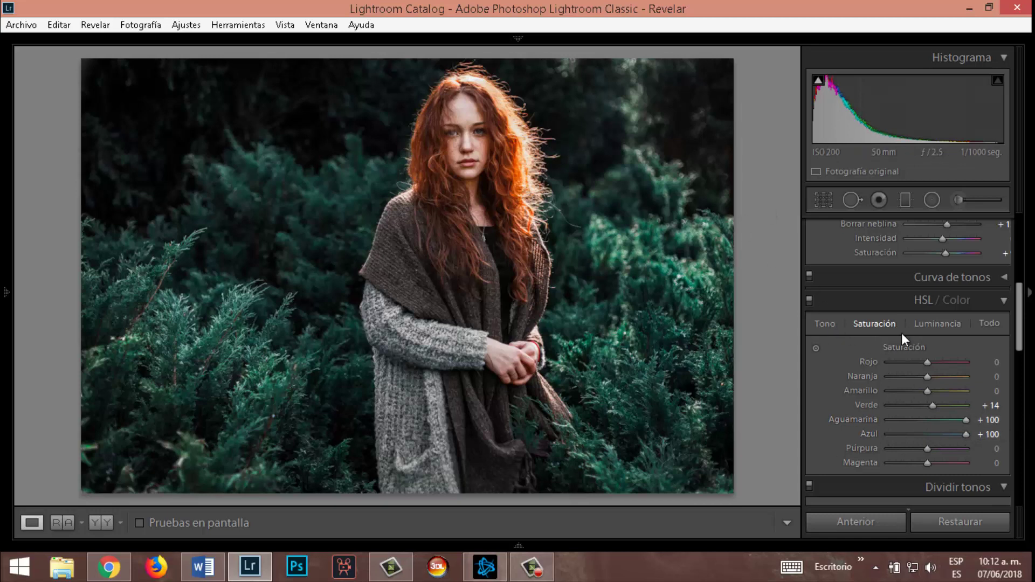
Step: Set HSL Luminance to Red +10, Orange +20, Green +100 and Aqua −12
left_click(922, 322)
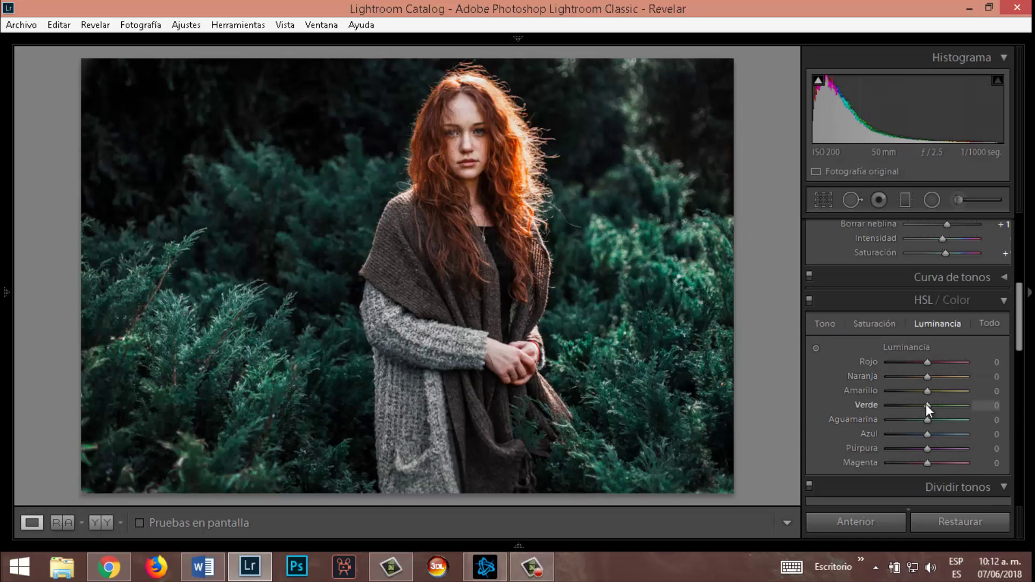
left_click_drag(928, 405, 978, 405)
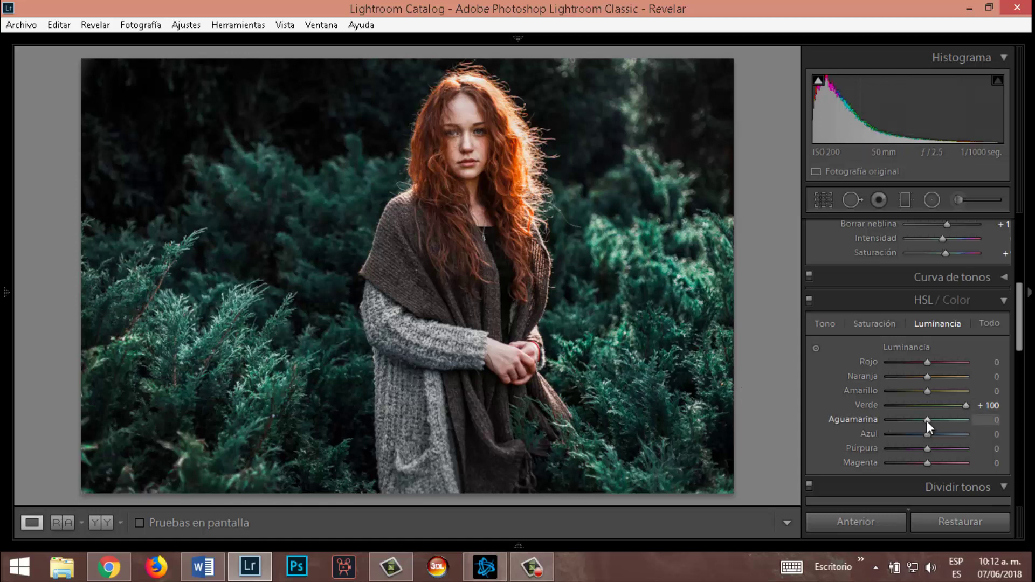
left_click_drag(985, 419, 916, 418)
left_click_drag(927, 377, 933, 361)
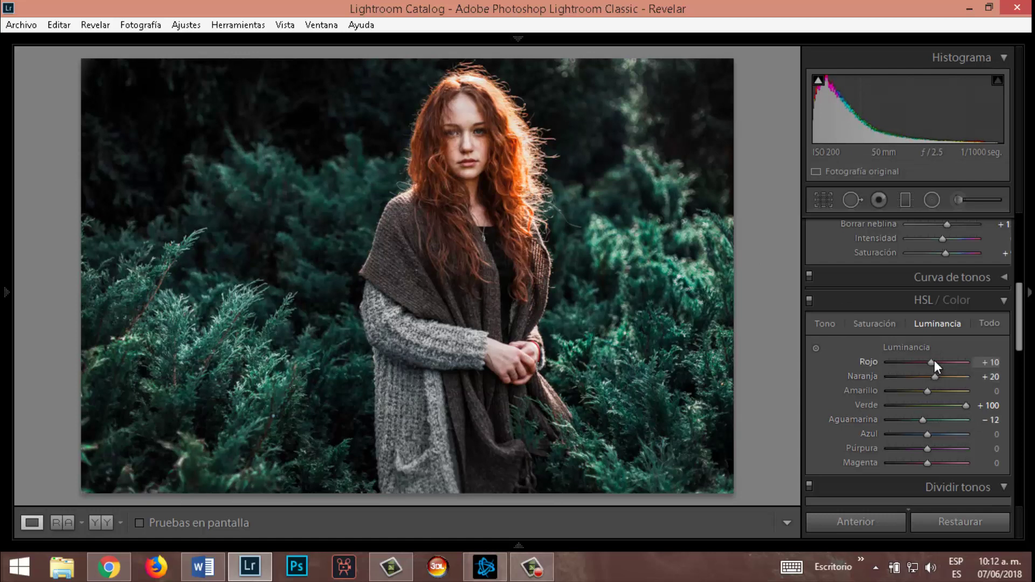
mouse_move(1018, 329)
left_mouse_down()
mouse_move(1029, 241)
mouse_move(1015, 357)
left_mouse_up()
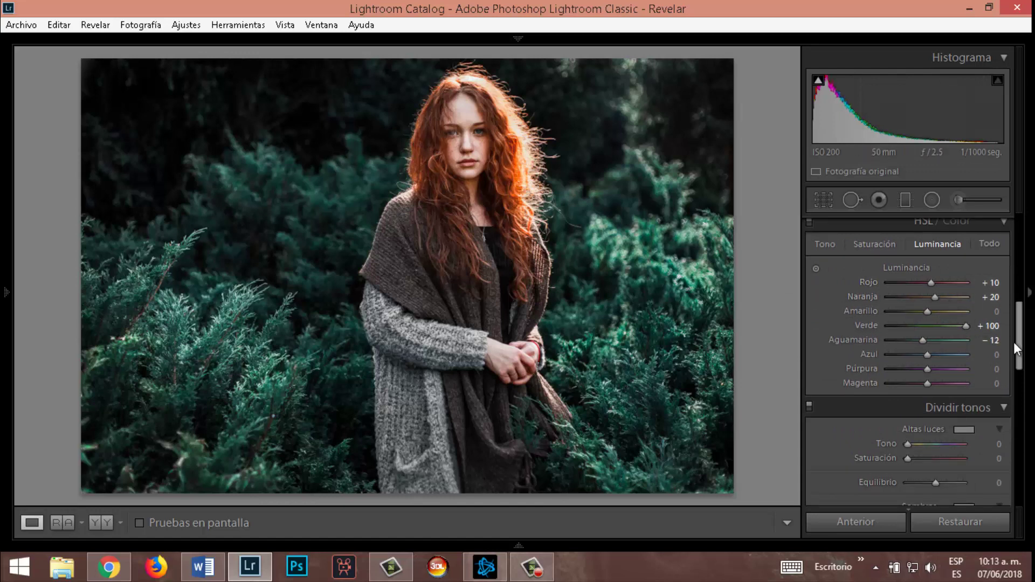
Step: Split-tone highlights to hue 136, saturation 12, and shadows to hue 219, saturation 7
left_click_drag(1017, 350, 1016, 375)
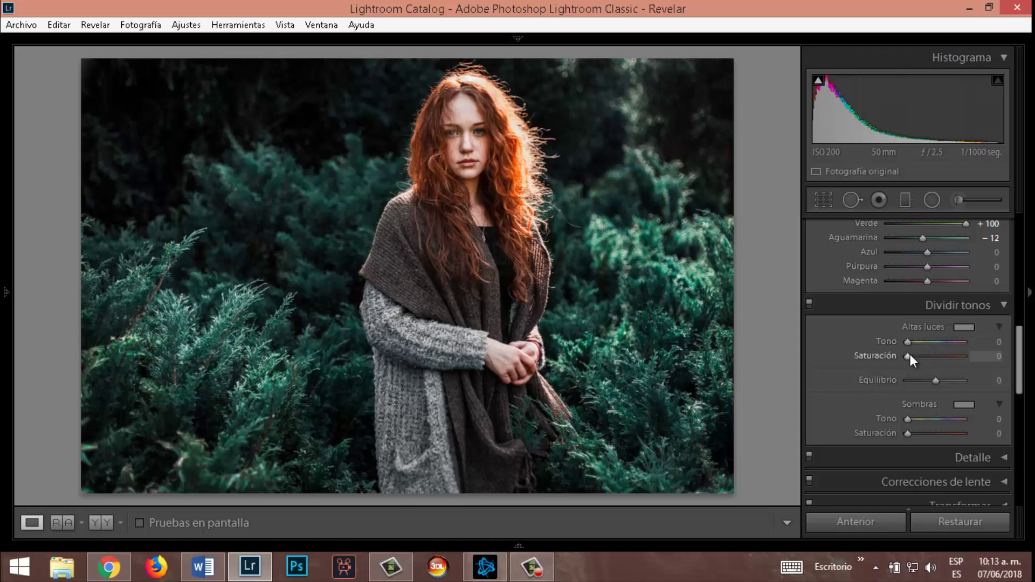
left_click_drag(911, 355, 931, 342)
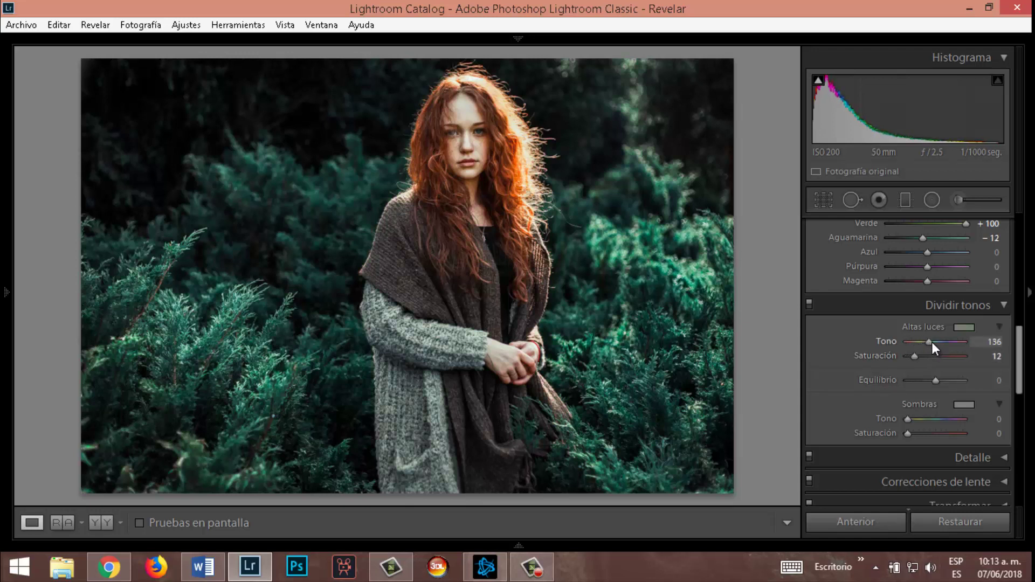
scroll(1020, 372, "down", 2)
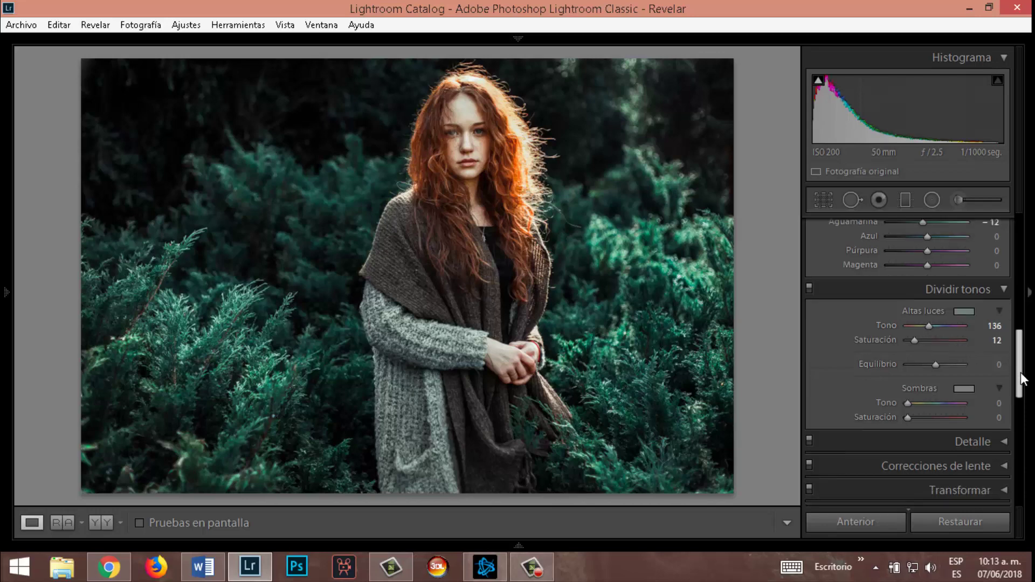
mouse_move(907, 386)
left_mouse_down()
mouse_move(916, 386)
mouse_move(914, 372)
mouse_move(943, 373)
left_mouse_up()
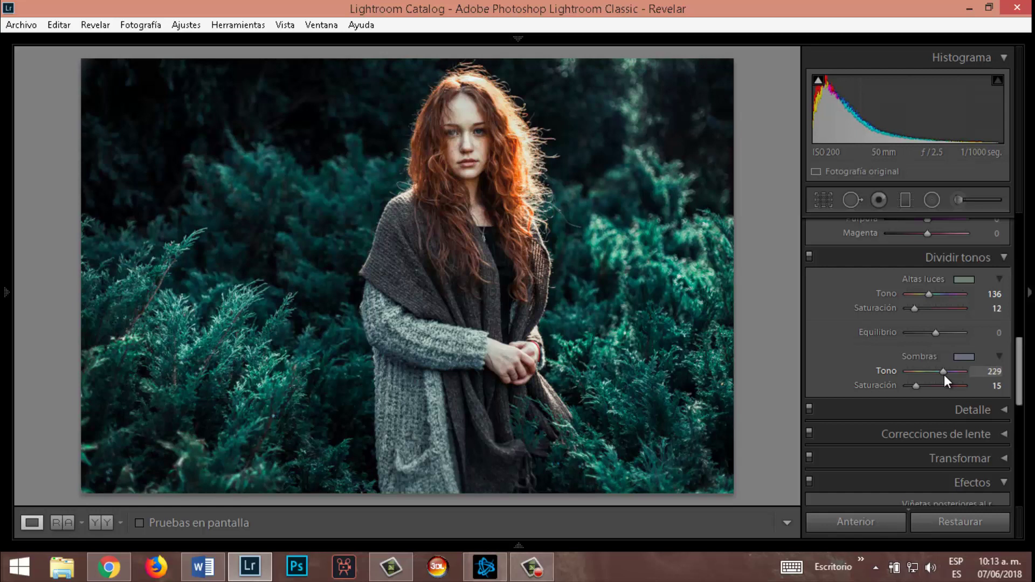
left_click_drag(943, 374, 910, 386)
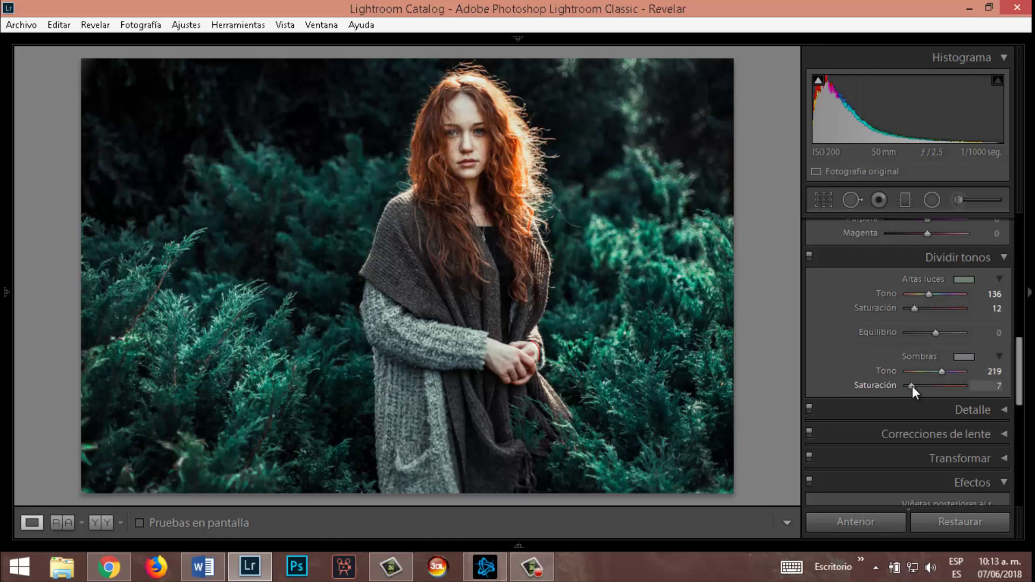
scroll(1019, 345, "up", 5)
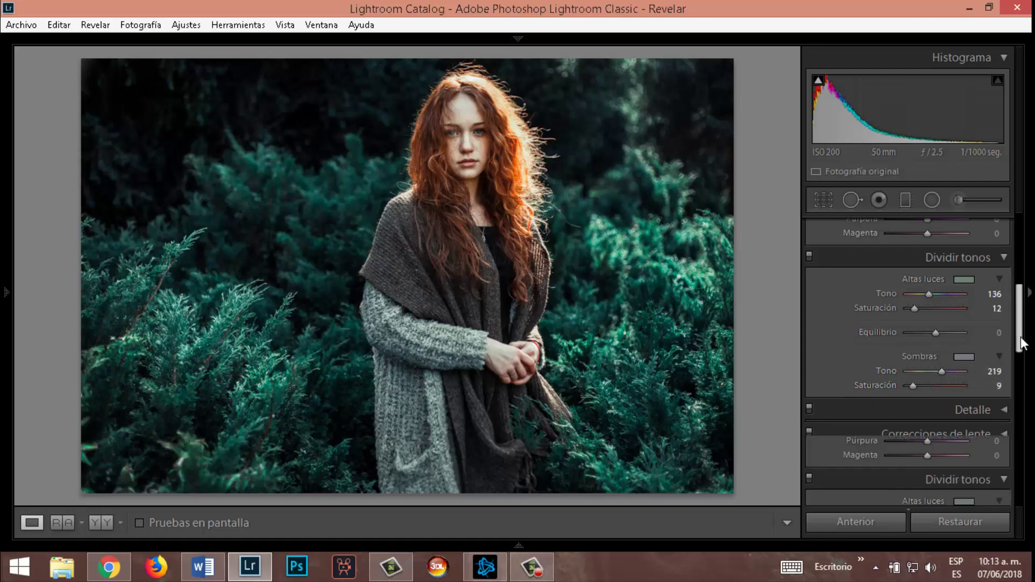
scroll(1021, 352, "down", 2)
scroll(1011, 372, "down", 2)
scroll(1010, 413, "down", 2)
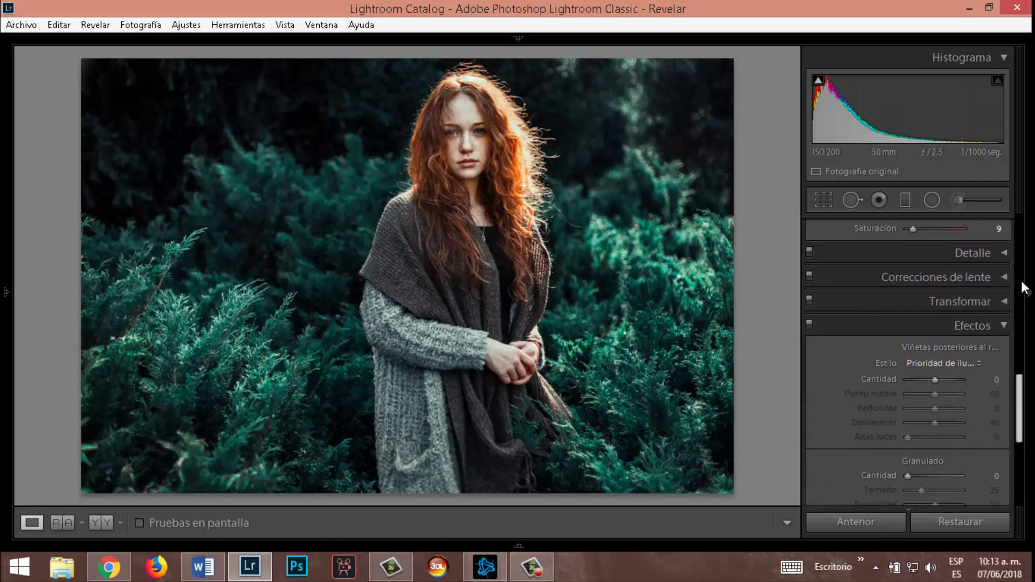
left_click(1006, 253)
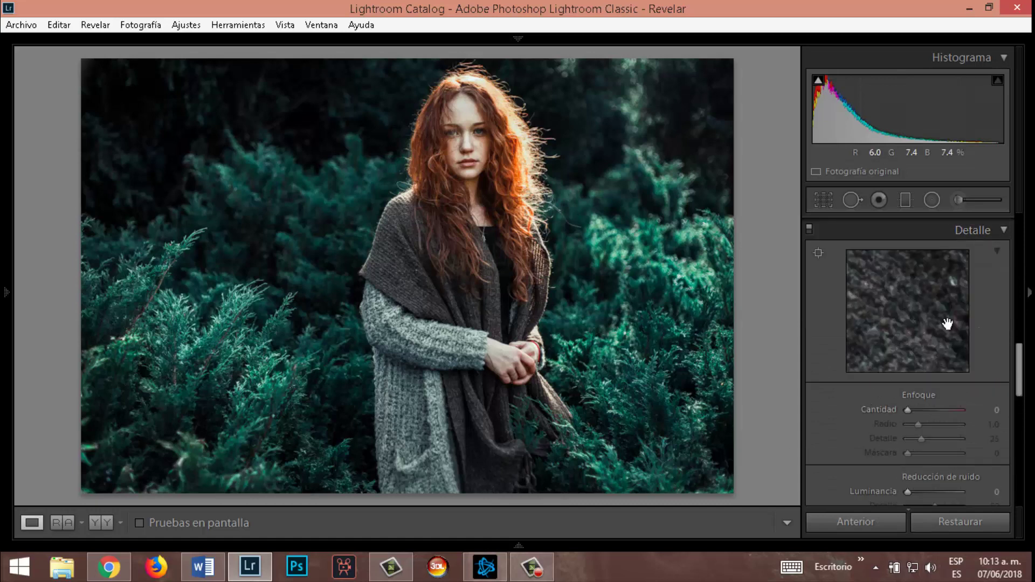
left_click(1004, 229)
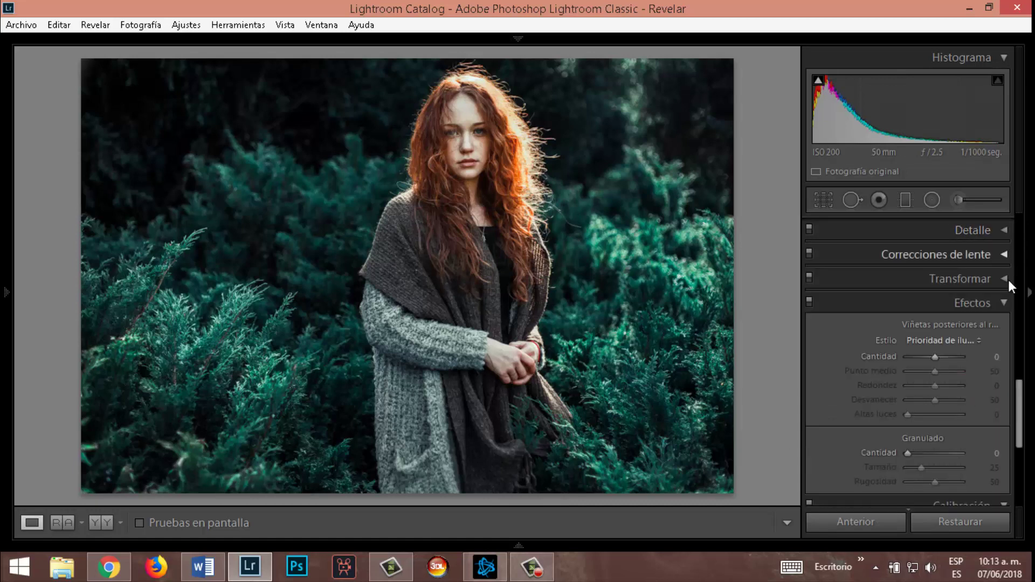
scroll(1017, 397, "down", 2)
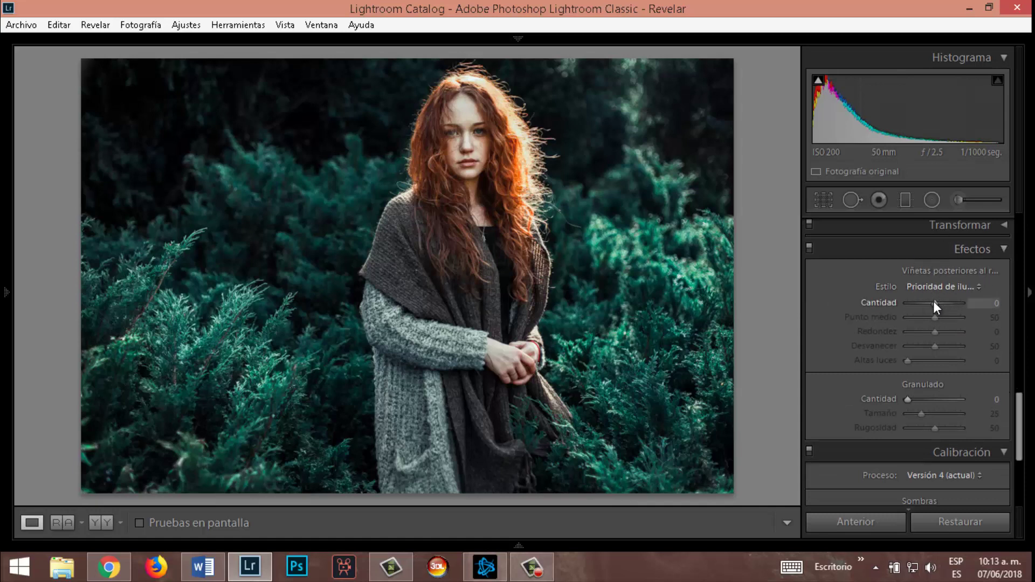
left_click_drag(933, 300, 934, 303)
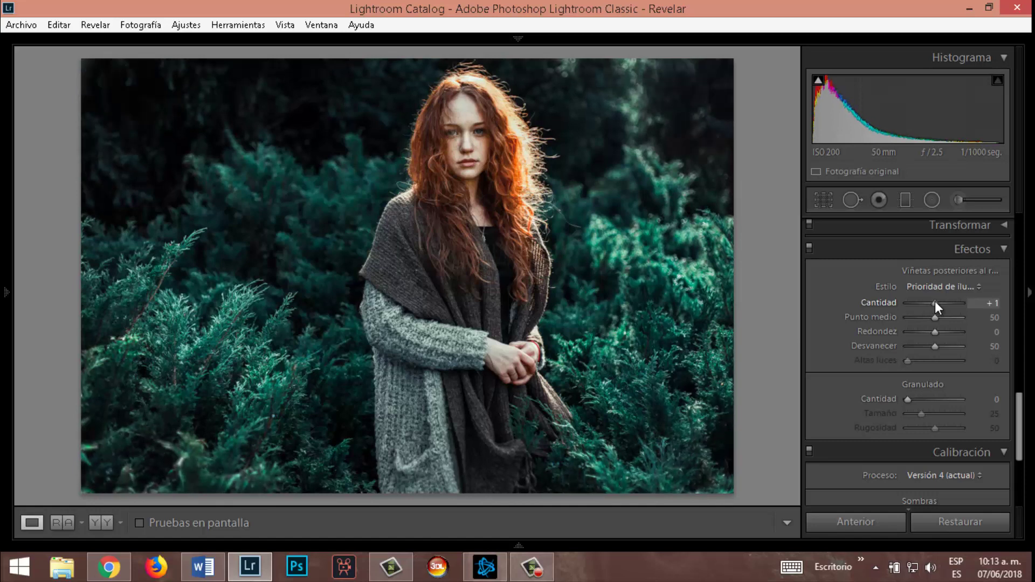
double_click(934, 302)
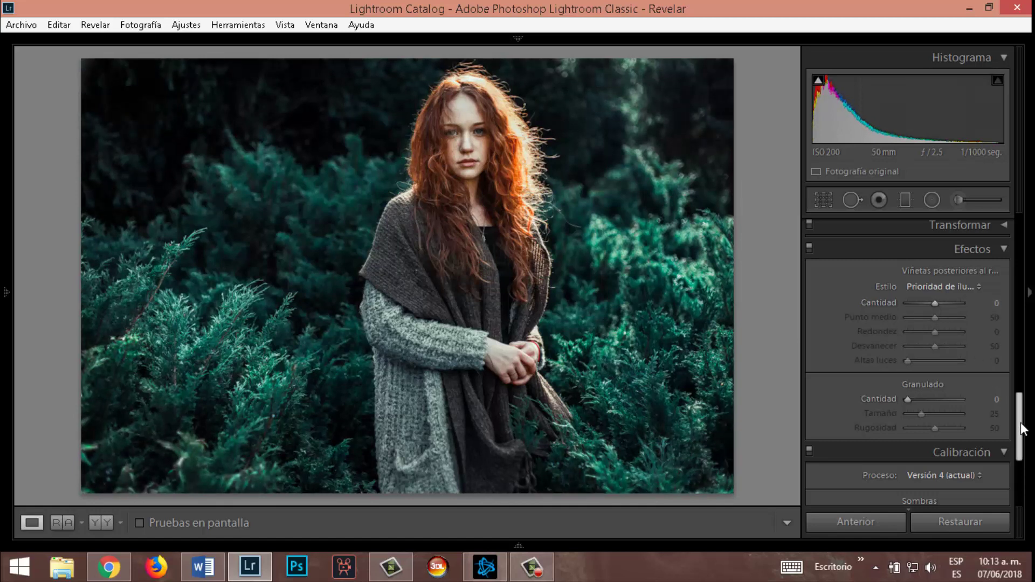
Step: Set Calibration shadow tint −10, red hue +4/saturation +32, green hue +27, blue saturation +30
left_click_drag(1021, 422, 1017, 462)
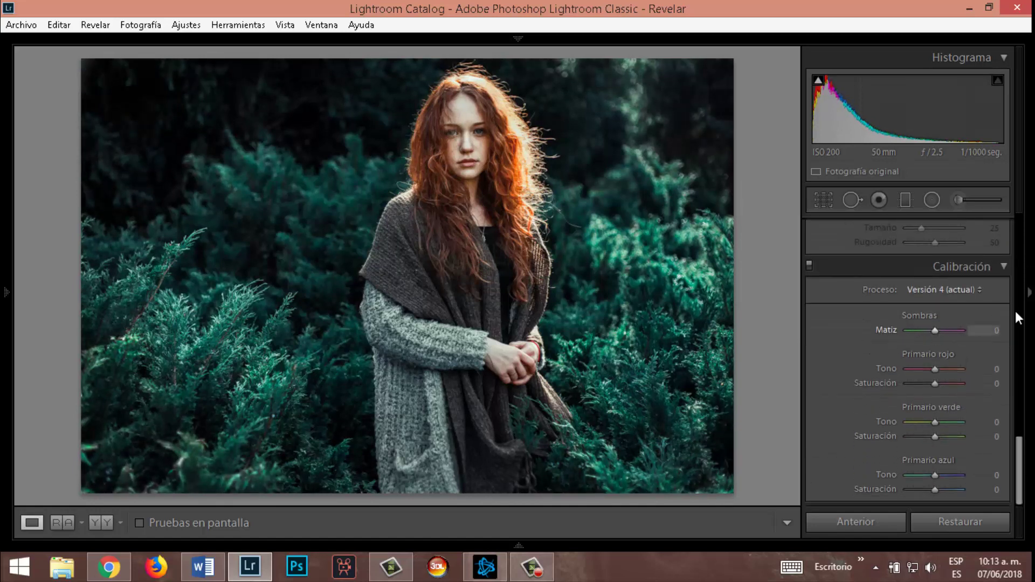
left_click_drag(936, 368, 940, 384)
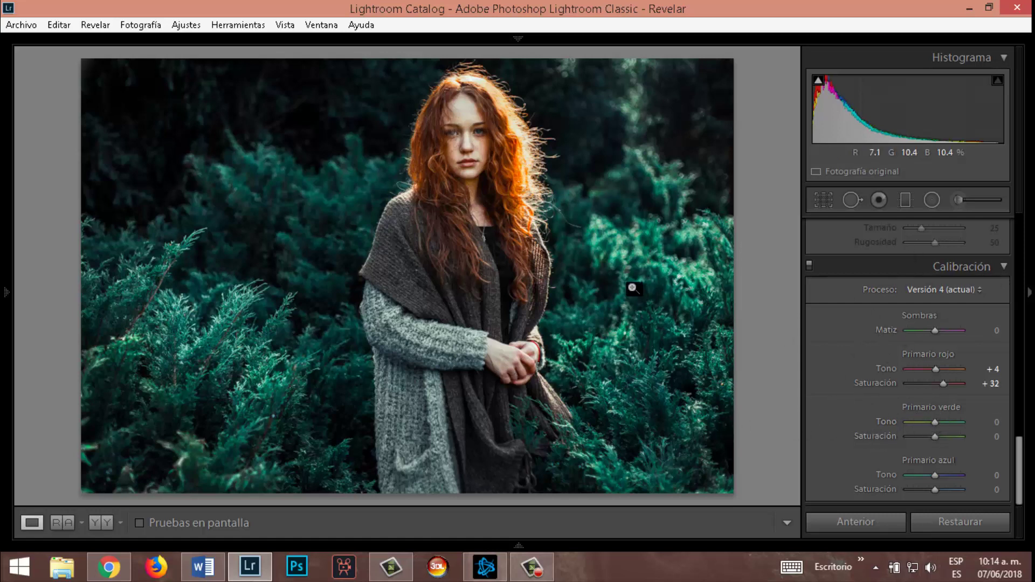
left_click_drag(935, 330, 936, 327)
mouse_move(936, 422)
left_mouse_down()
mouse_move(944, 426)
mouse_move(924, 436)
mouse_move(934, 436)
left_mouse_up()
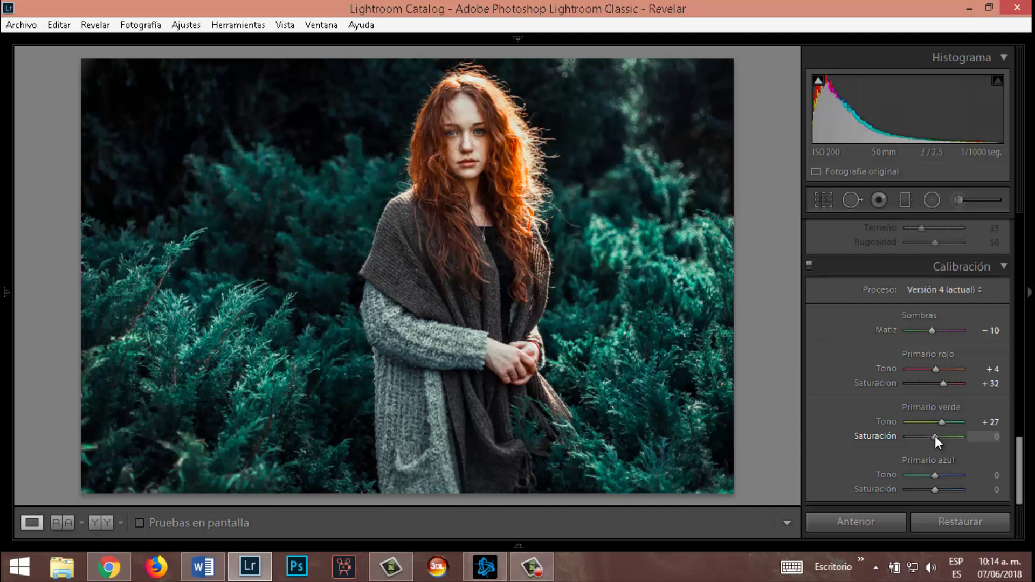
left_click_drag(935, 436, 935, 435)
left_click_drag(935, 475, 952, 485)
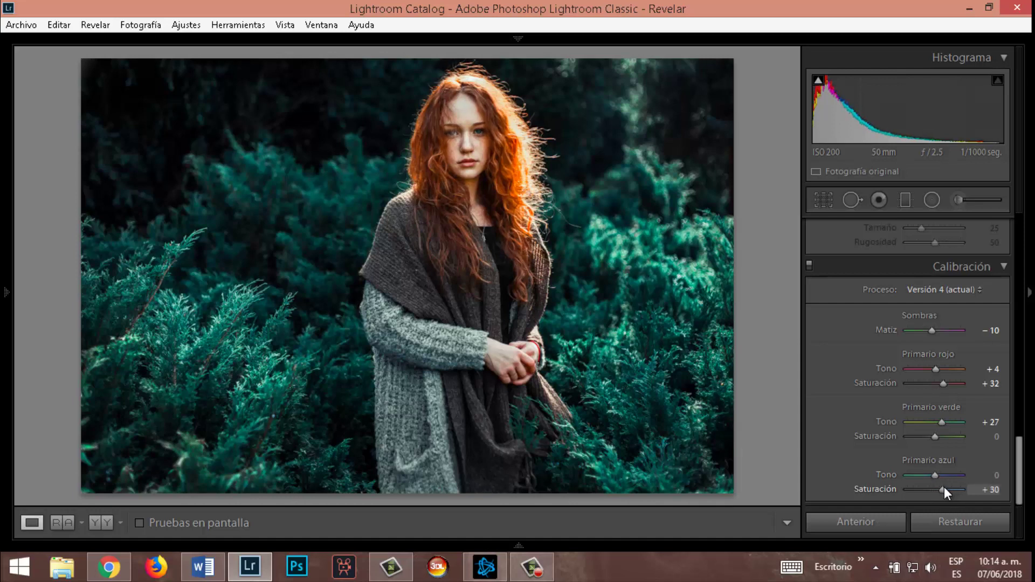
left_click_drag(945, 488, 943, 488)
left_click_drag(1021, 457, 1021, 245)
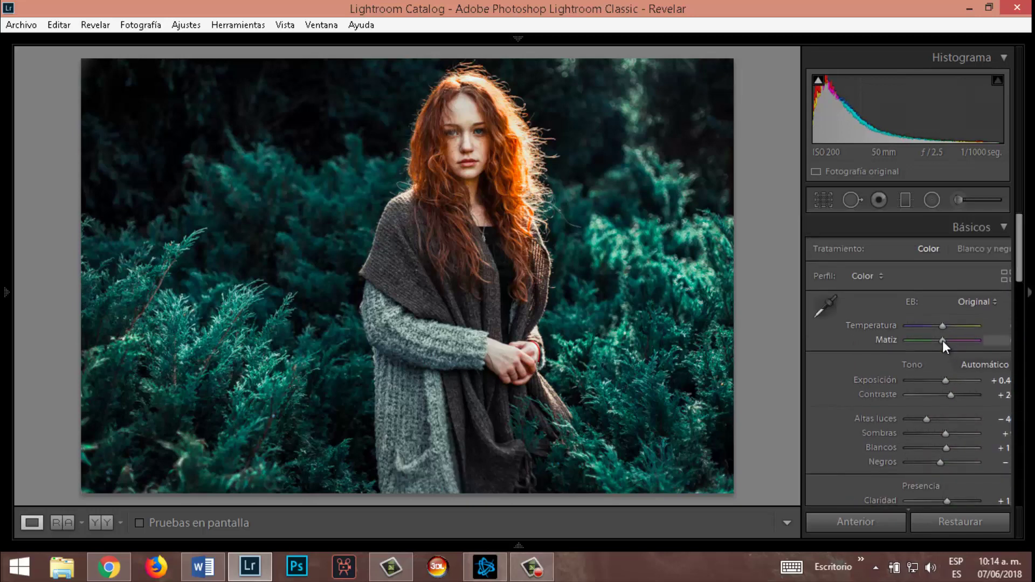
Step: Nudge the white balance Tint slightly positive and adjust Temperature, leaving it near its earlier value
left_click_drag(943, 341, 943, 338)
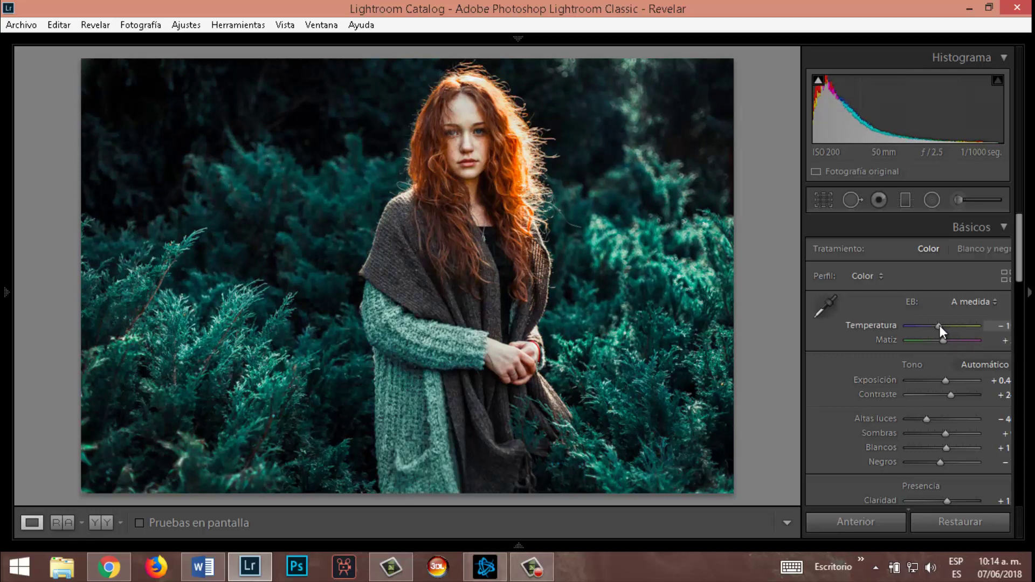
left_click_drag(939, 325, 940, 325)
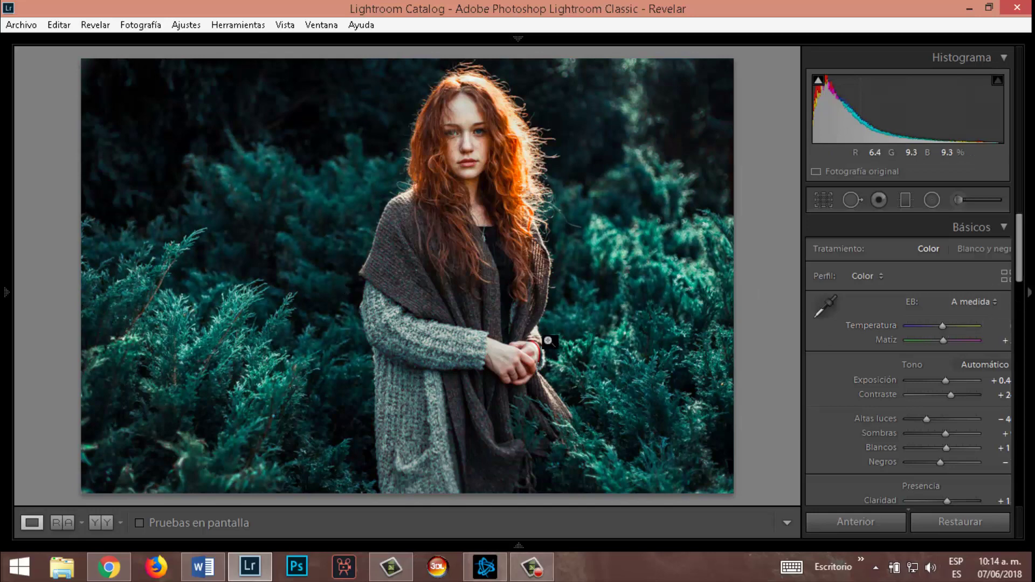
Step: Edit a copy of the photo with its Lightroom adjustments in Photoshop CC 2017
right_click(472, 186)
mouse_move(514, 242)
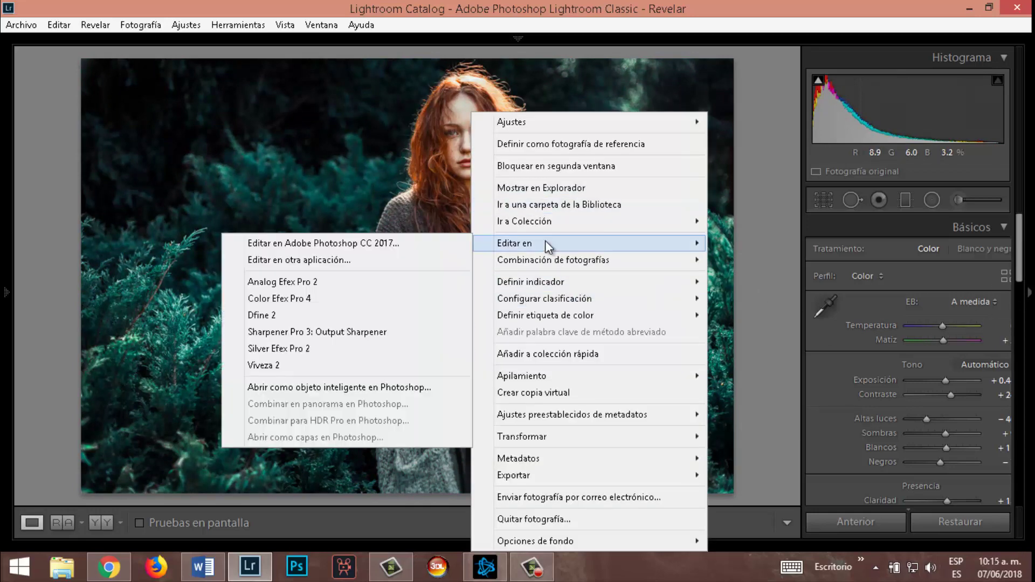
left_click(329, 245)
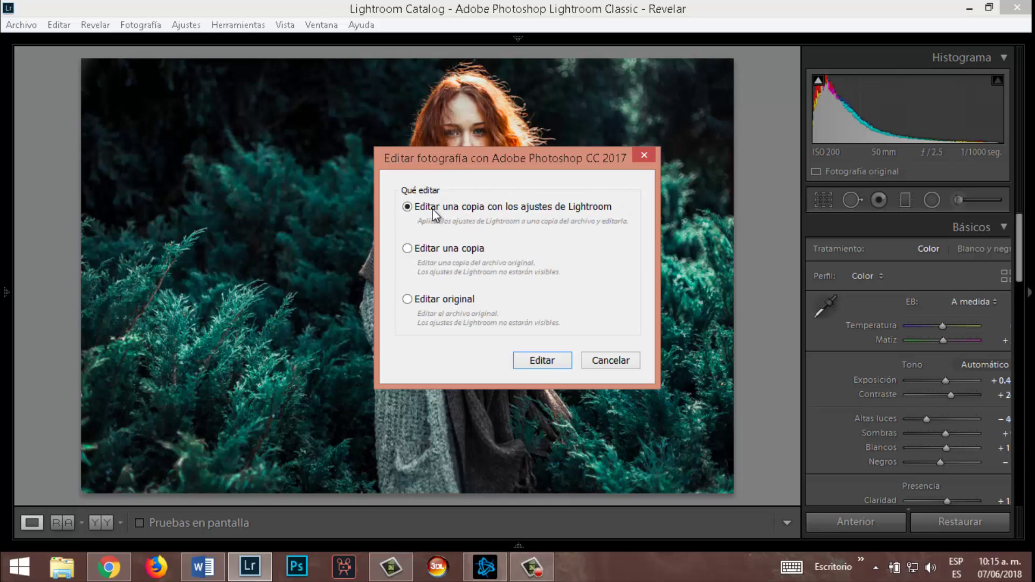
left_click(545, 357)
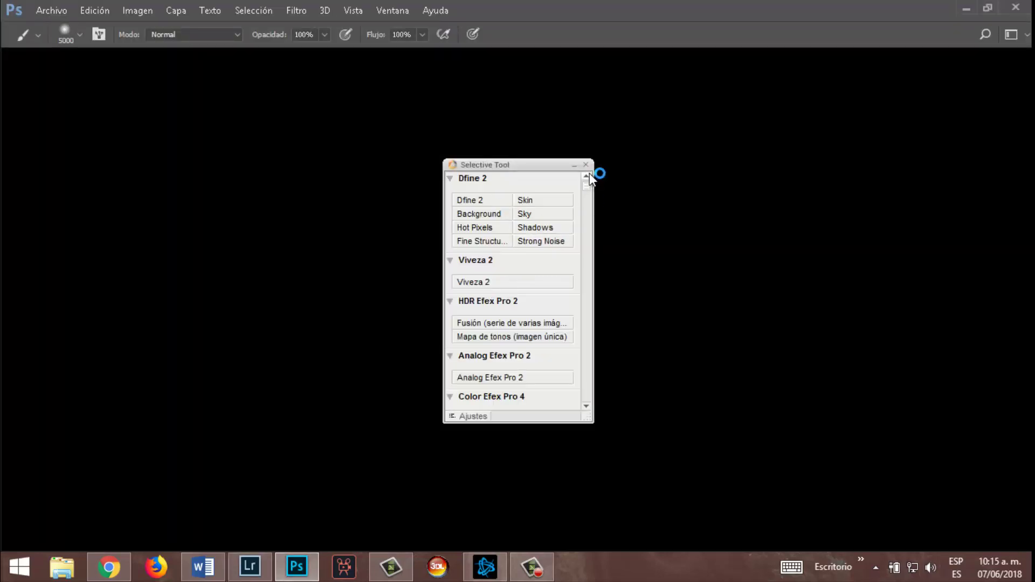
Step: Close the Selective Tool panel and start screen, duplicate the background, and add a new empty layer
left_click(589, 165)
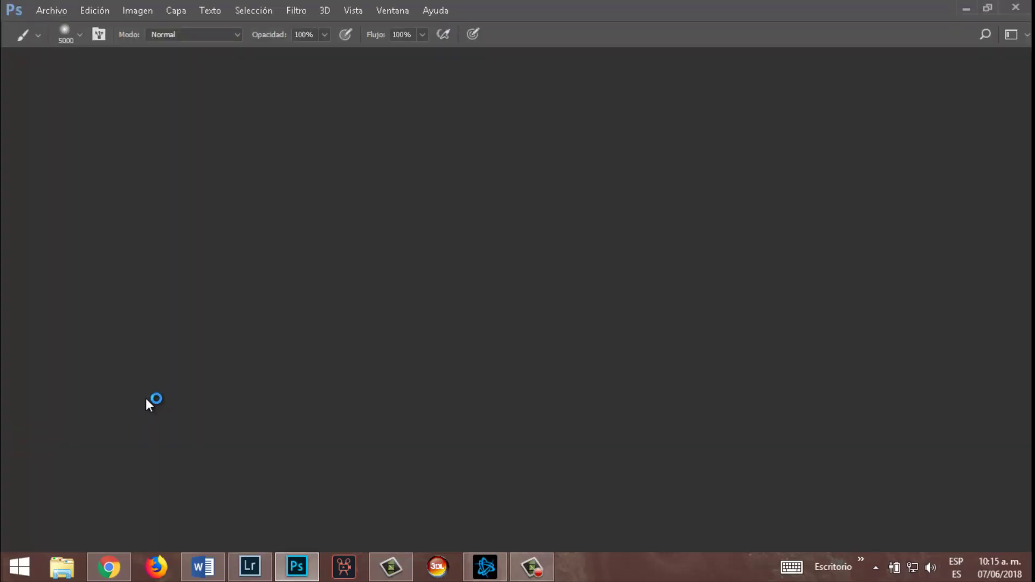
left_click(421, 252)
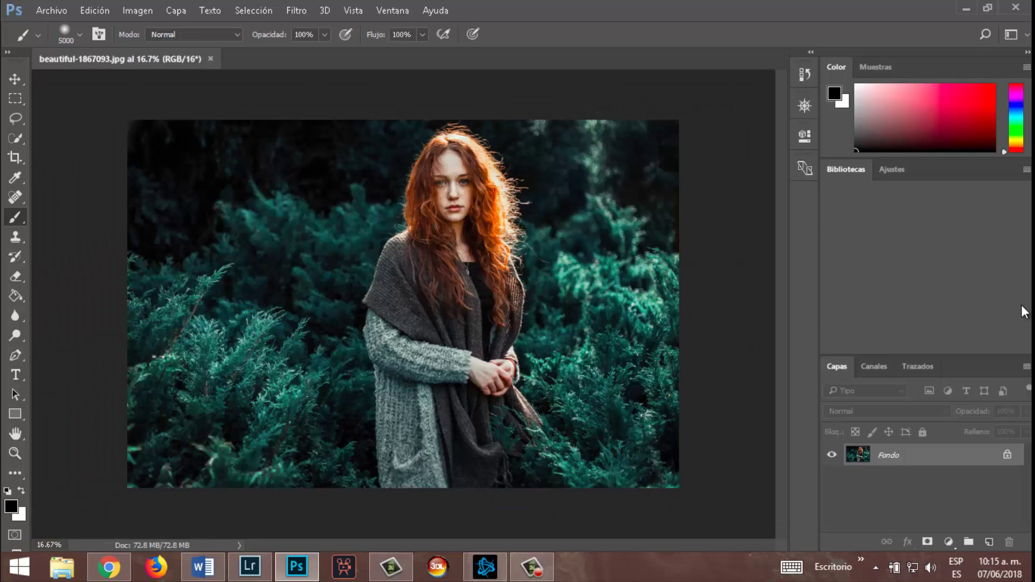
key("ctrl+j")
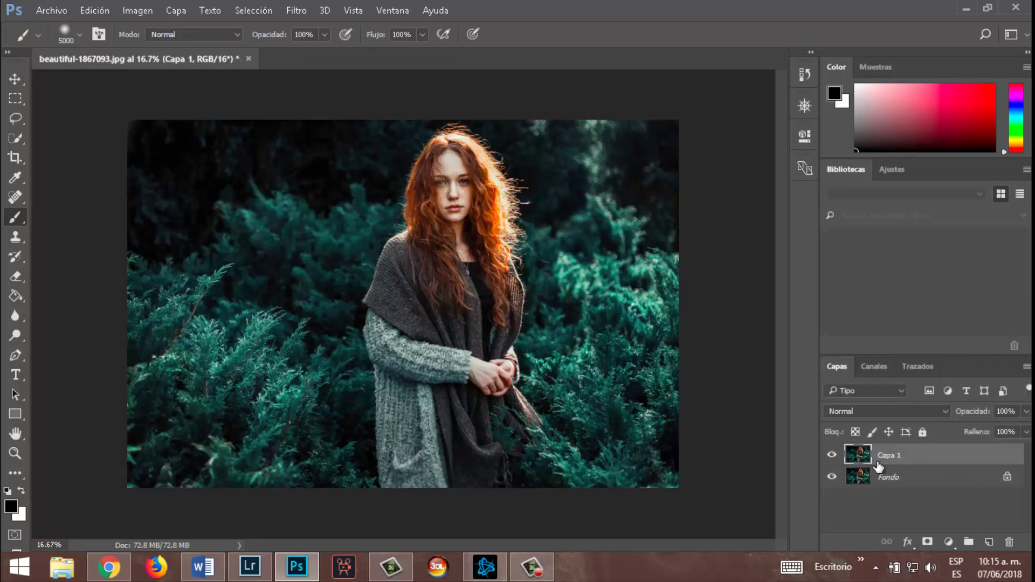
left_click(992, 542)
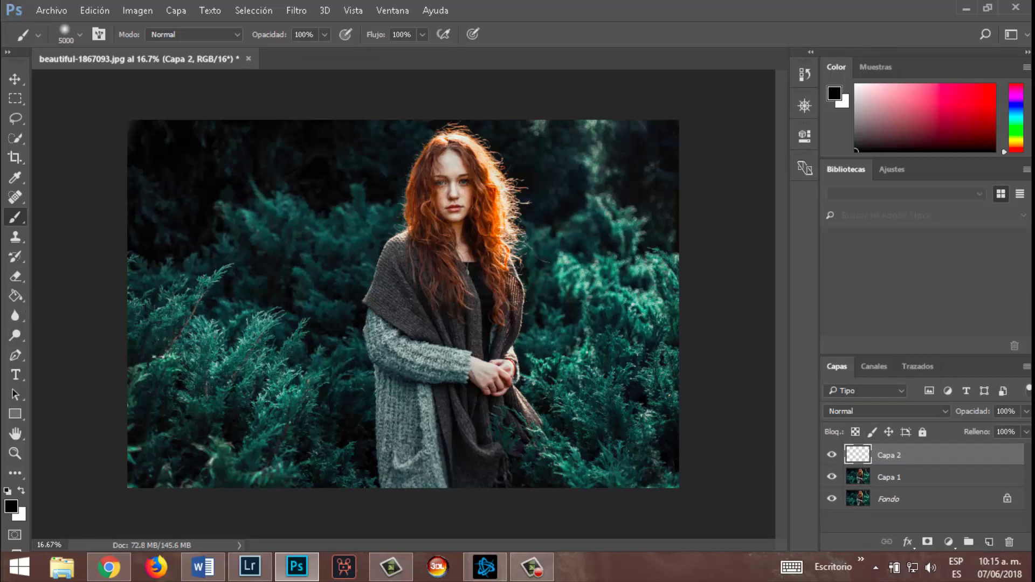
Step: Set the brush to 3583 px and sample a light peach colour from the hair
right_click(483, 238)
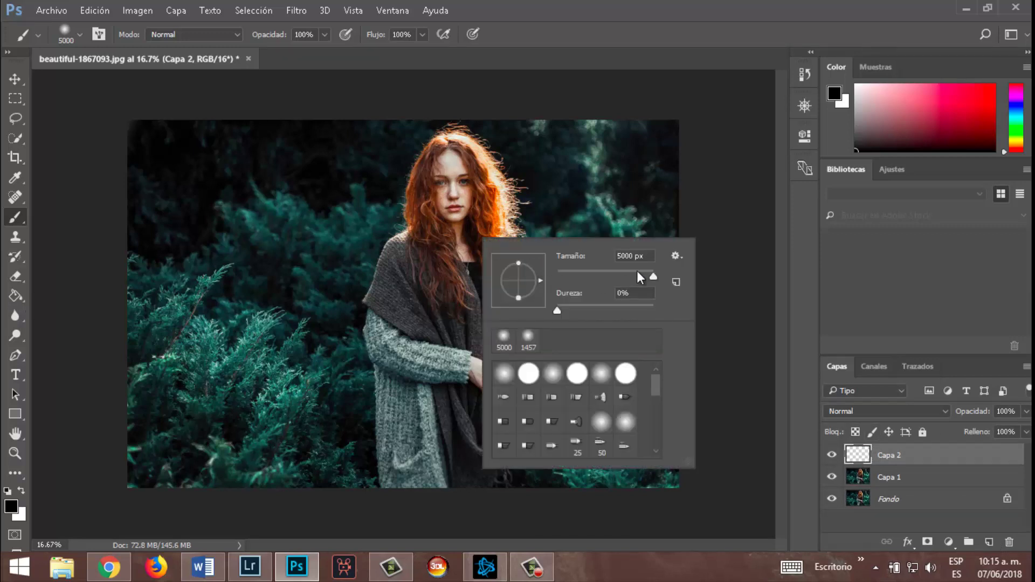
left_click(653, 277)
left_click_drag(651, 276, 650, 276)
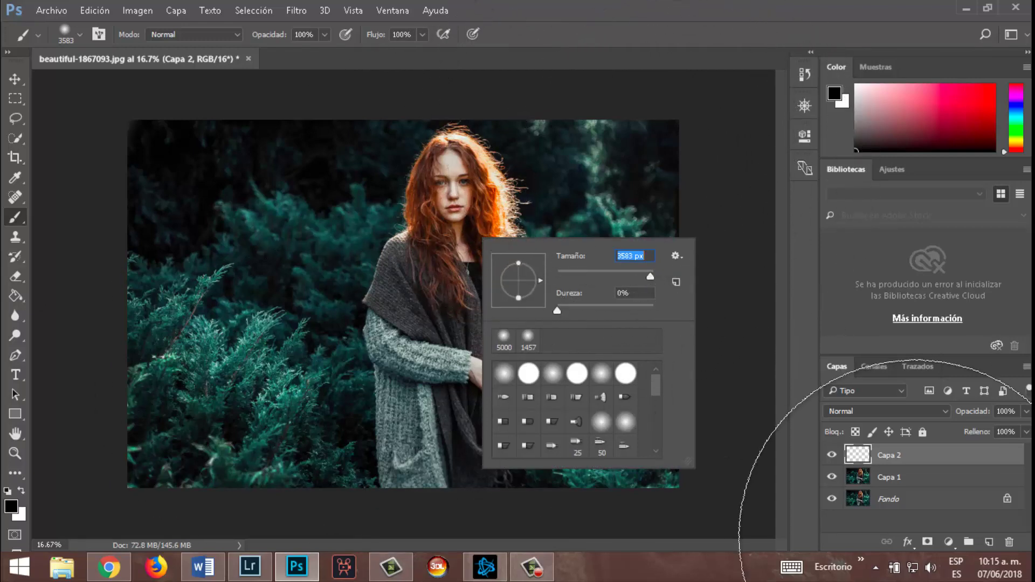
left_click(943, 247)
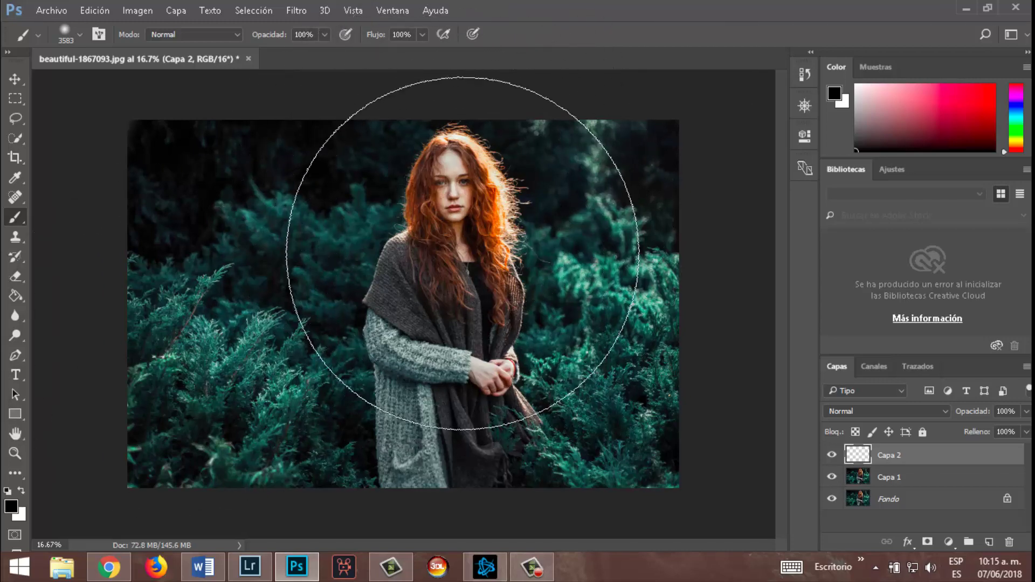
key("alt")
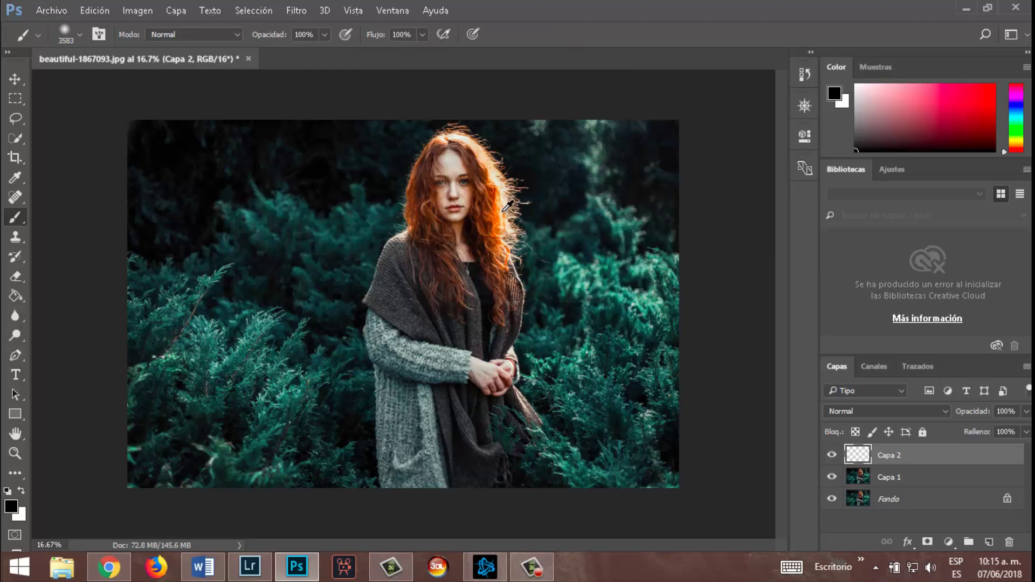
left_click(503, 201, "alt")
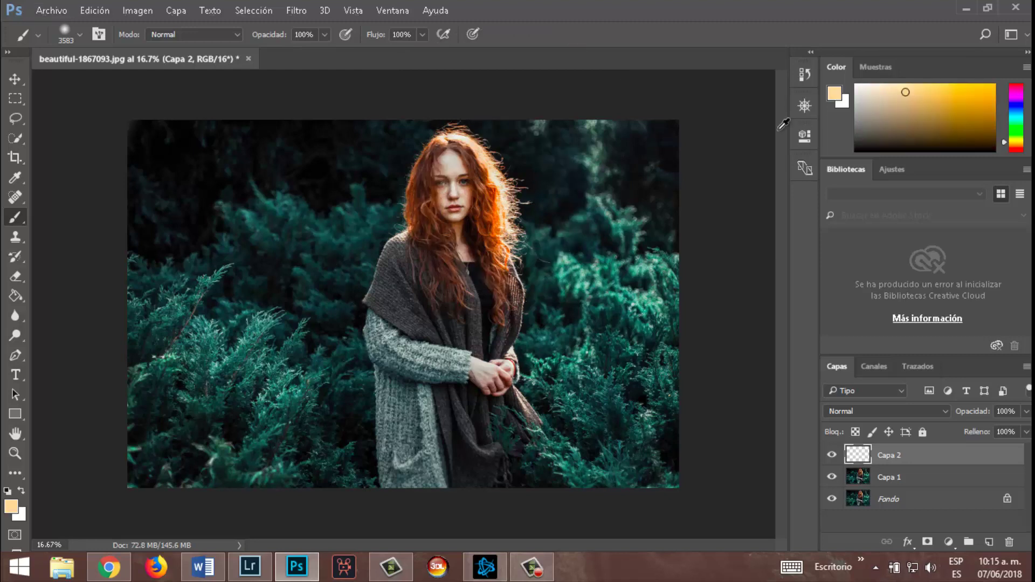
Step: Switch to a 1811 px soft round brush and dab a peach glow twice on Capa 2
right_click(600, 283)
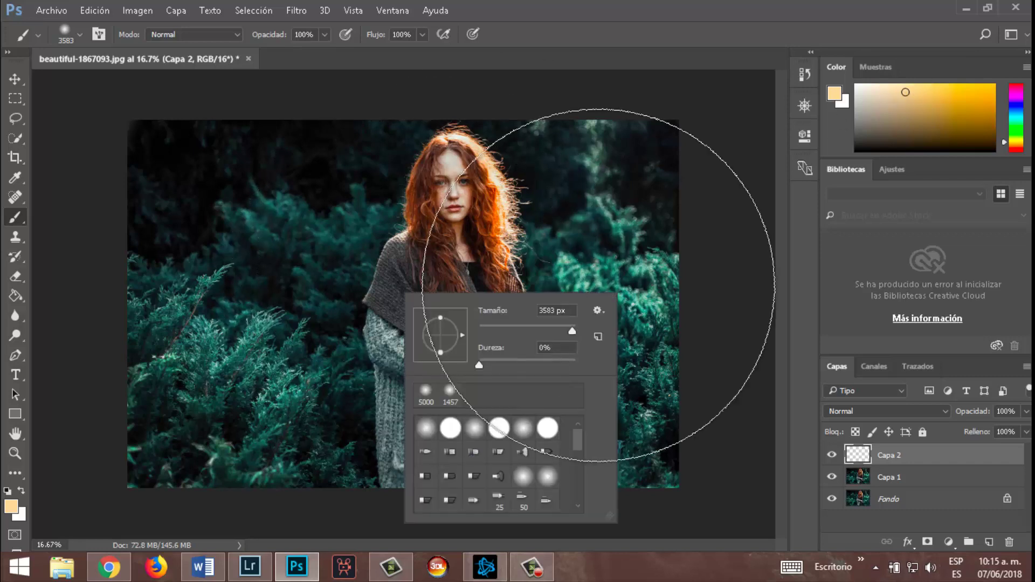
left_click_drag(566, 327, 560, 329)
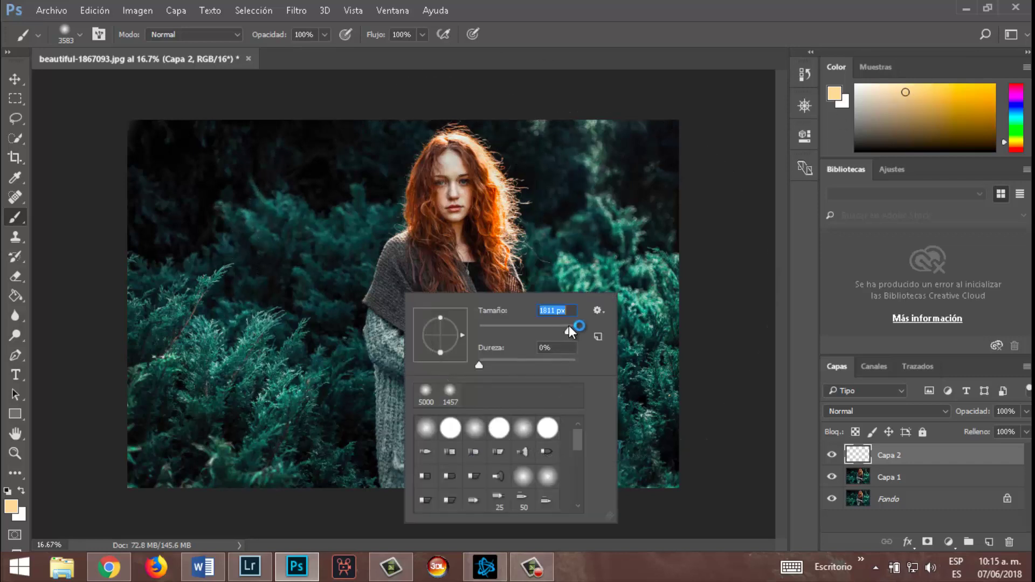
left_click(426, 429)
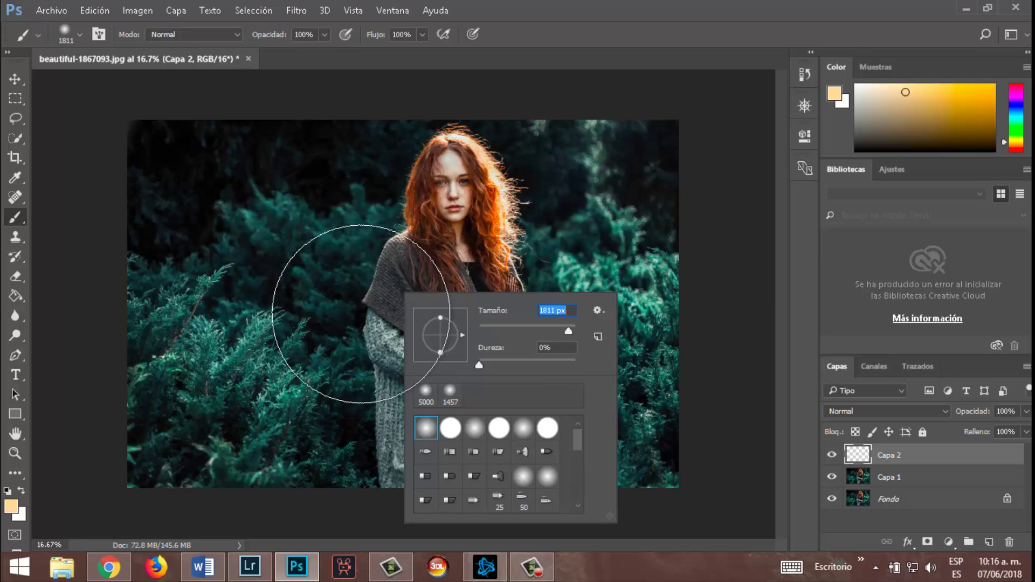
left_click(378, 319)
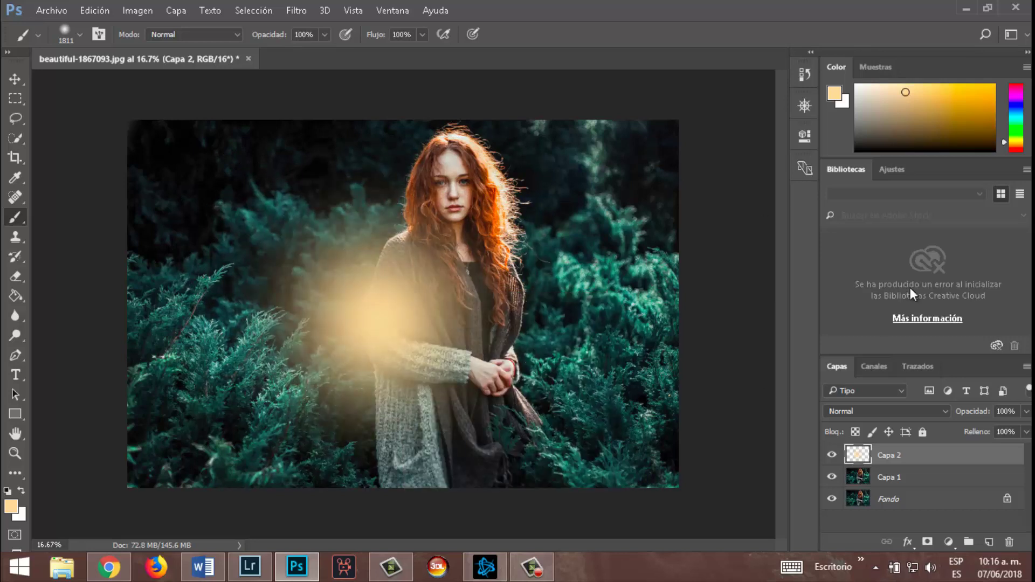
left_click(377, 329)
Step: Scale the glow to about 129%, place it behind her head, and lower Capa 2 to 73% opacity
key("ctrl+t")
left_click_drag(464, 339, 626, 125)
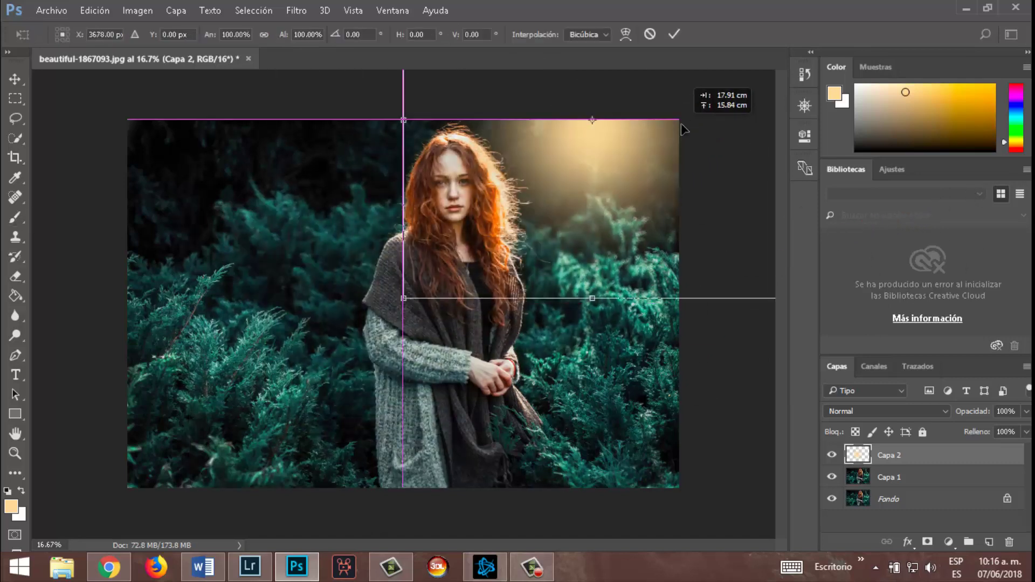
left_click_drag(726, 298, 814, 356)
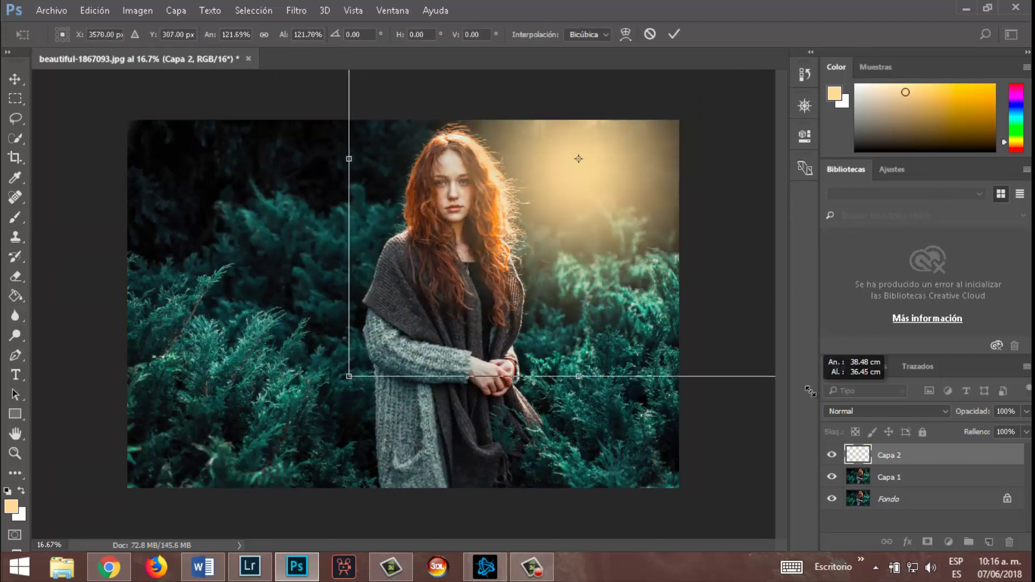
mouse_move(697, 266)
left_mouse_down()
mouse_move(655, 244)
mouse_move(639, 218)
mouse_move(656, 199)
left_mouse_up()
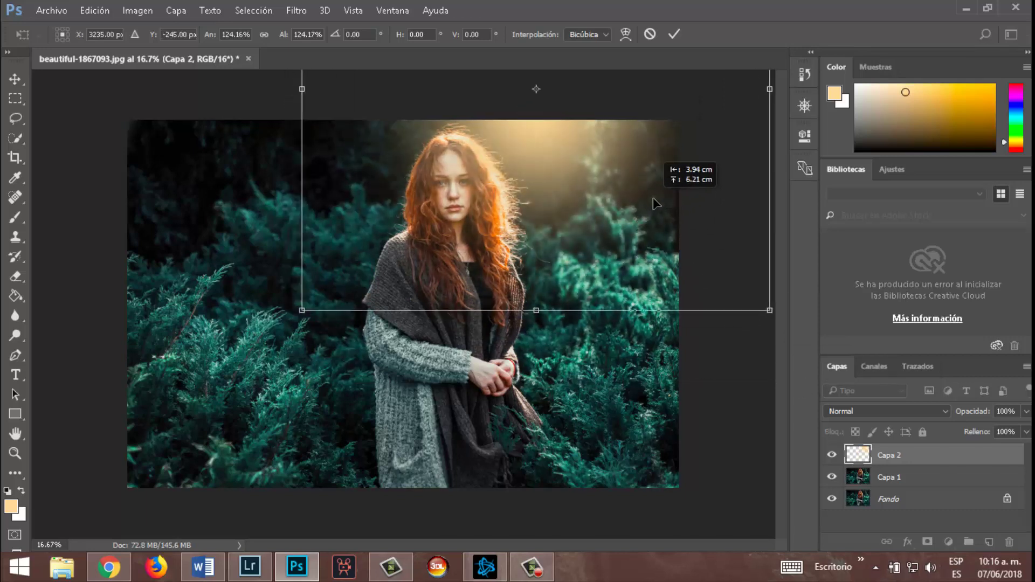
left_click_drag(772, 310, 803, 325)
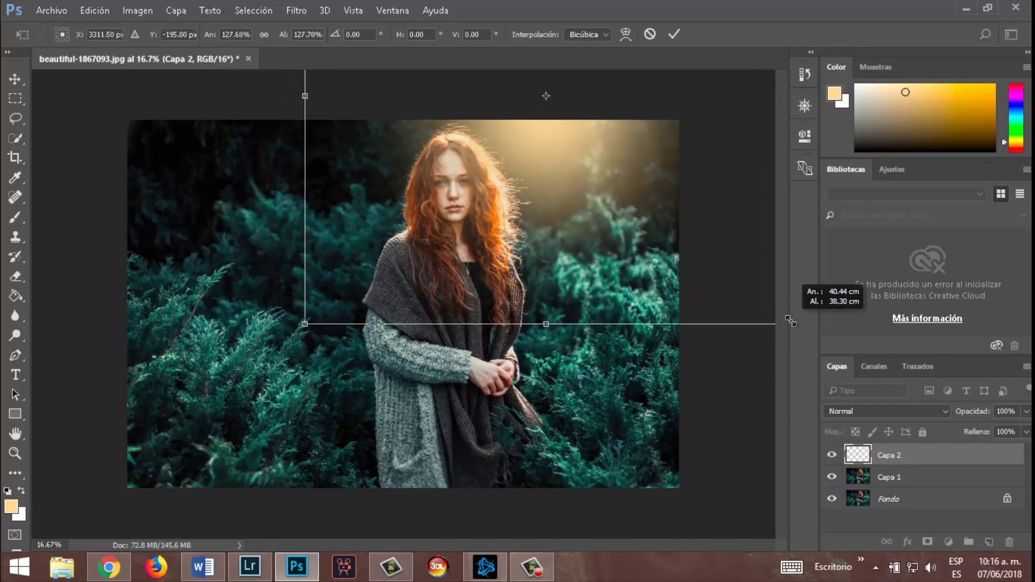
mouse_move(706, 254)
left_mouse_down()
mouse_move(726, 258)
mouse_move(721, 248)
left_mouse_up()
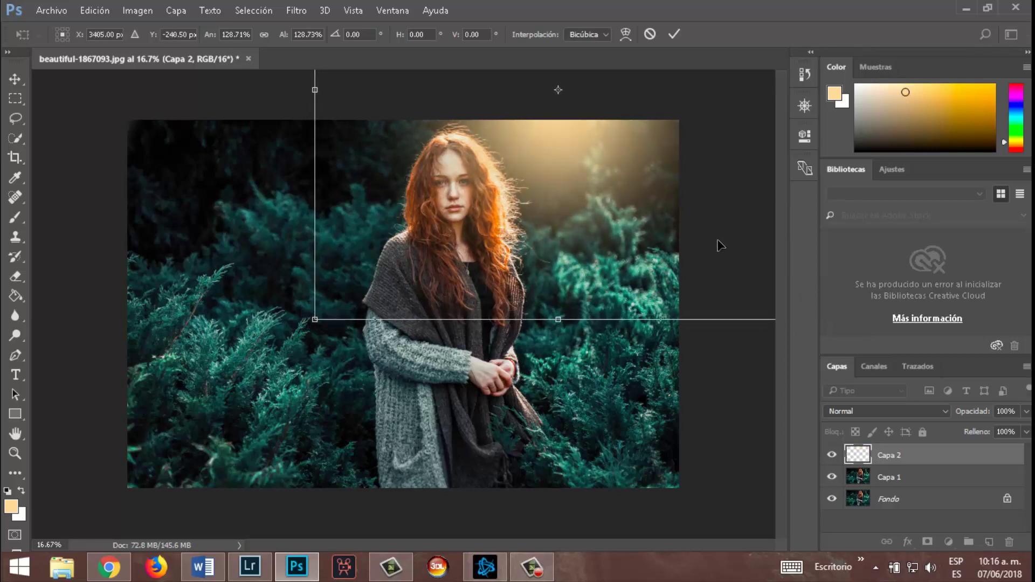
left_click(675, 34)
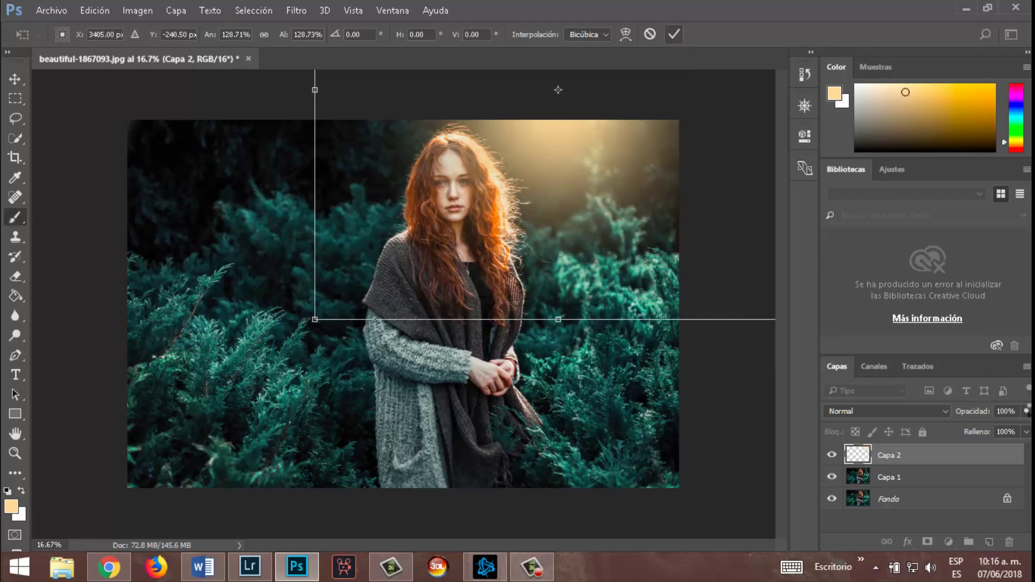
left_click(1026, 413)
left_click_drag(1024, 429, 1006, 432)
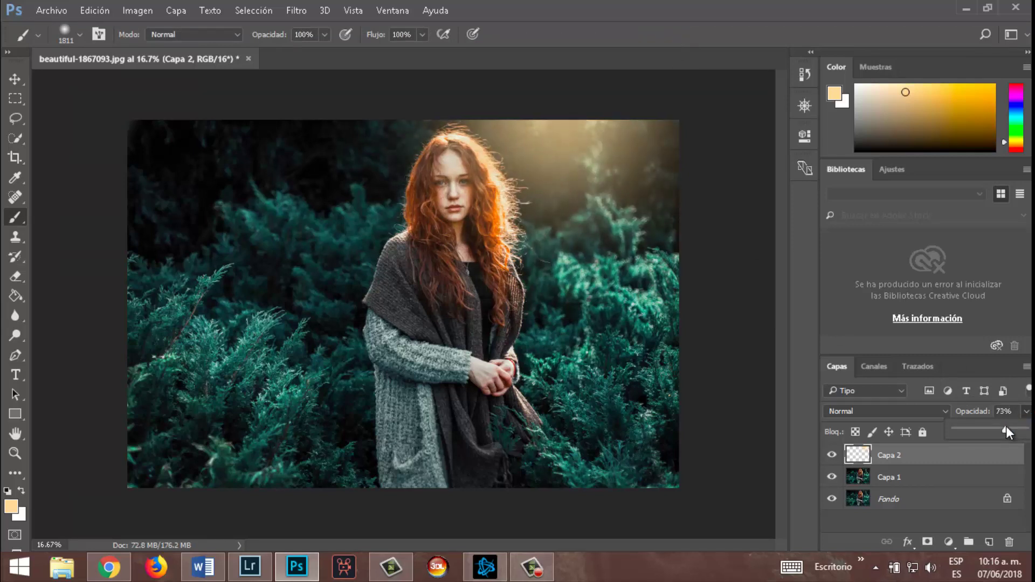
Step: Add a new layer Capa 3 and fill it with solid black using the Paint Bucket
left_click(988, 542)
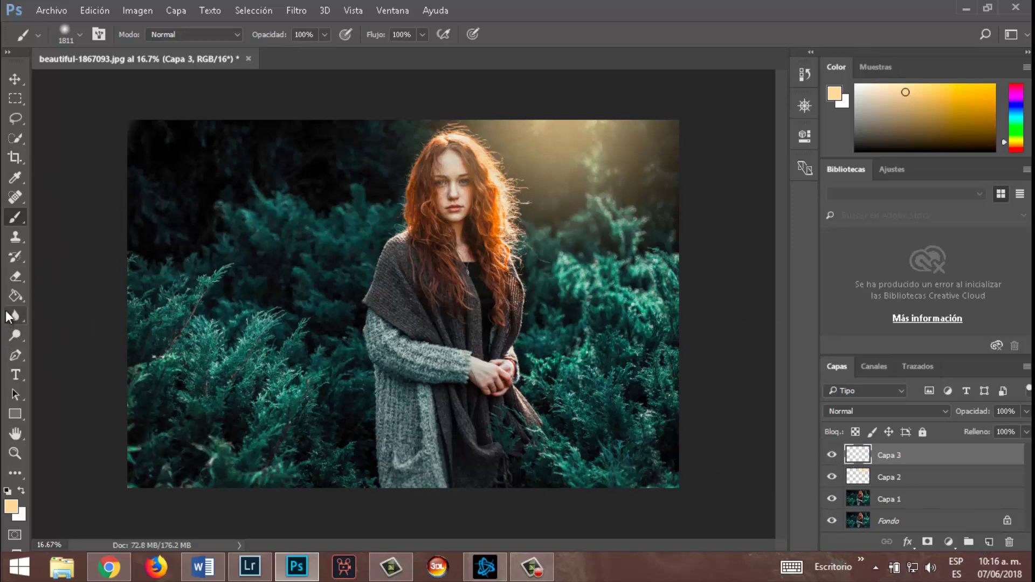
left_click(15, 296)
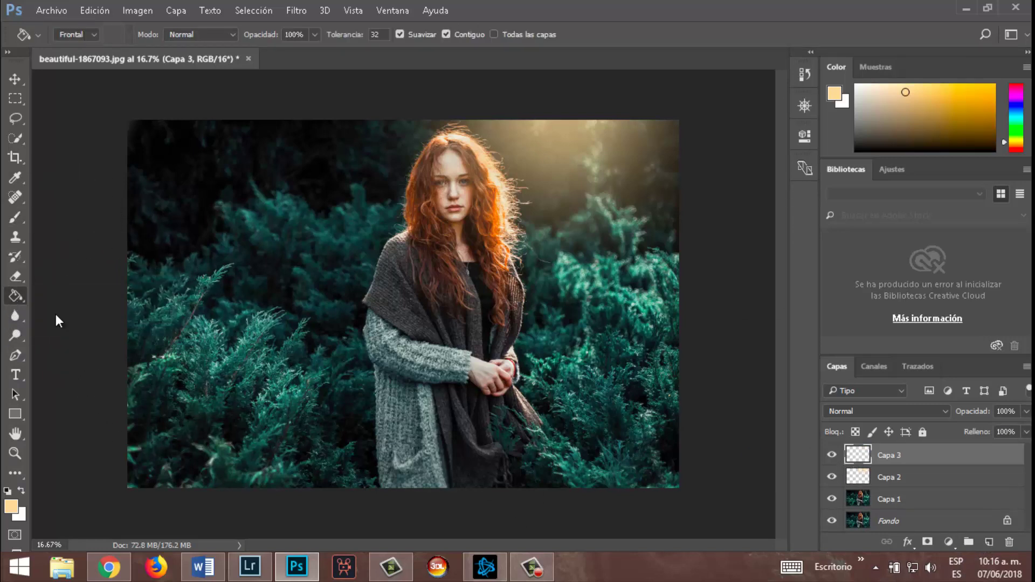
left_click(9, 491)
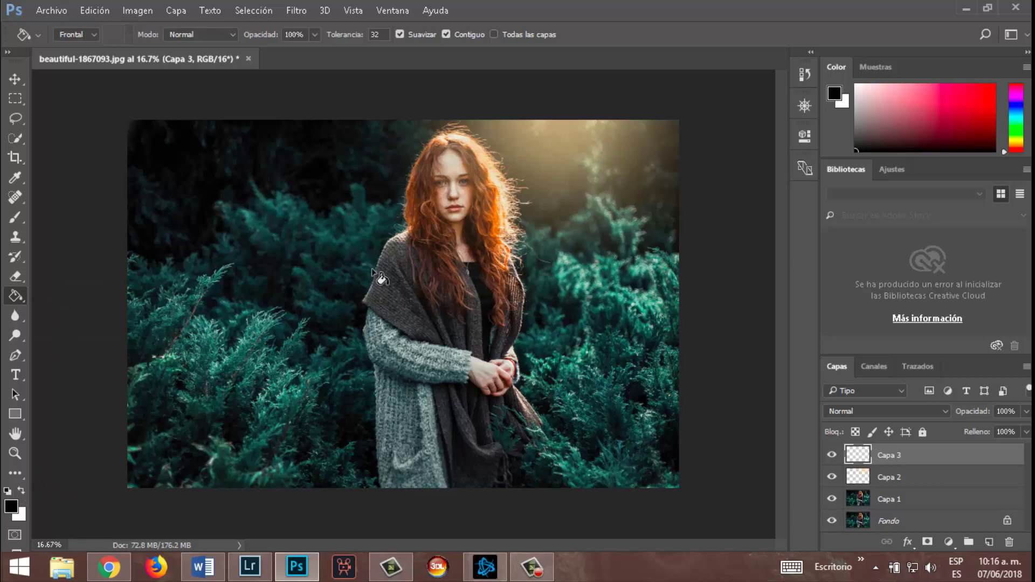
left_click(397, 305)
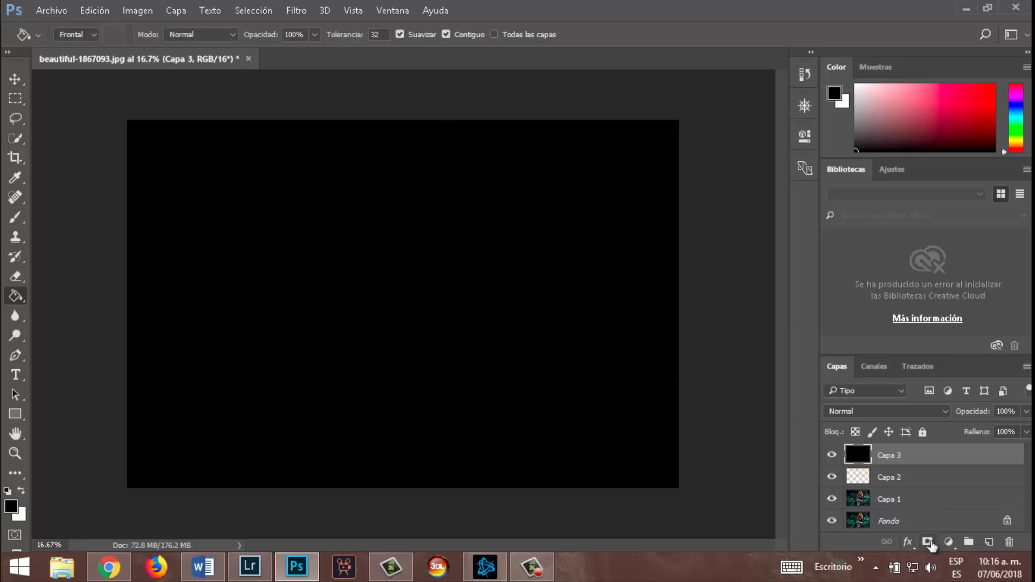
Step: Add a layer mask and paint it with a 3228 px soft brush to reveal the woman
left_click(927, 542)
left_click(15, 217)
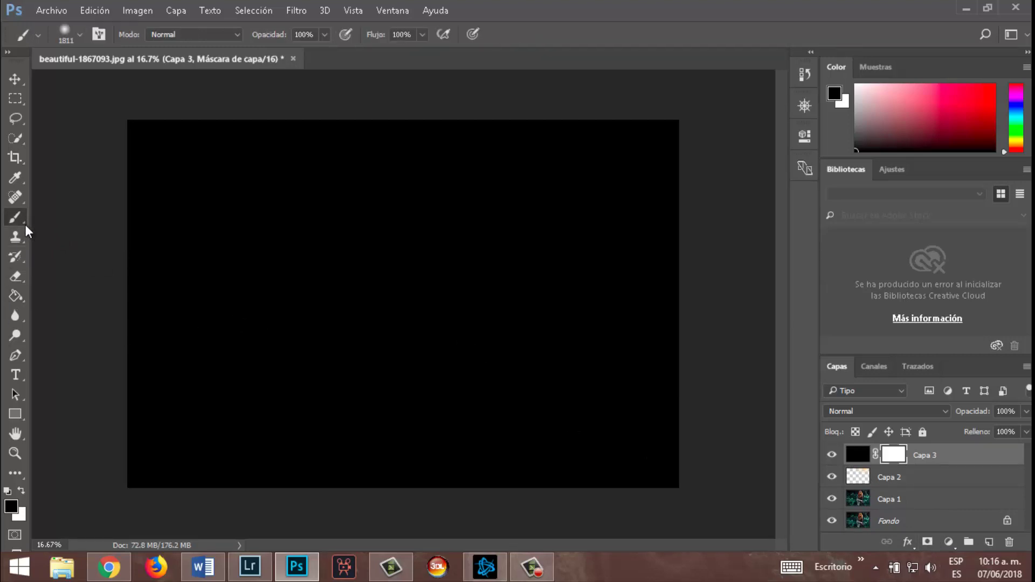
right_click(491, 240)
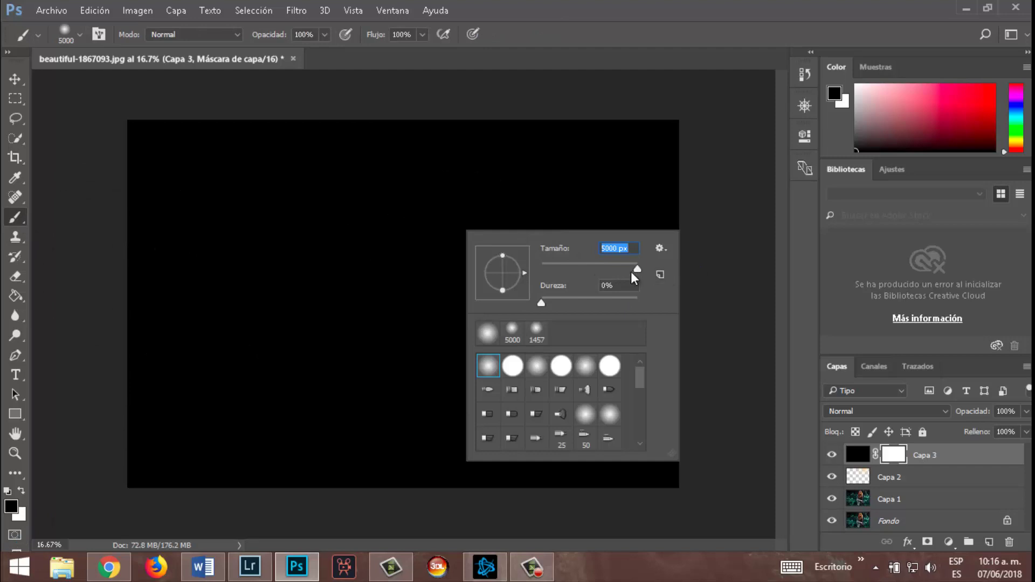
left_click_drag(631, 272, 620, 268)
left_click(647, 178)
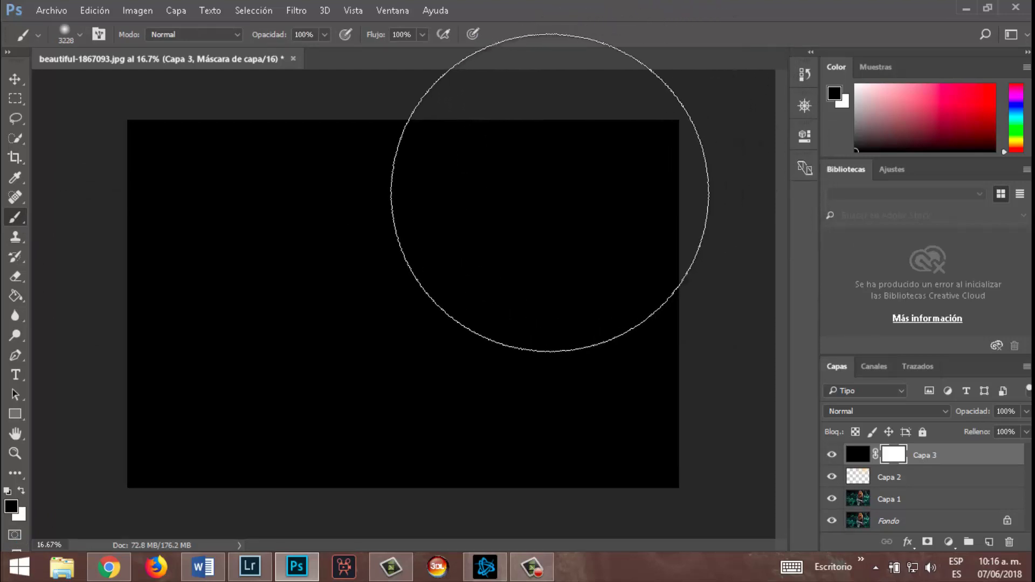
left_click_drag(550, 192, 494, 217)
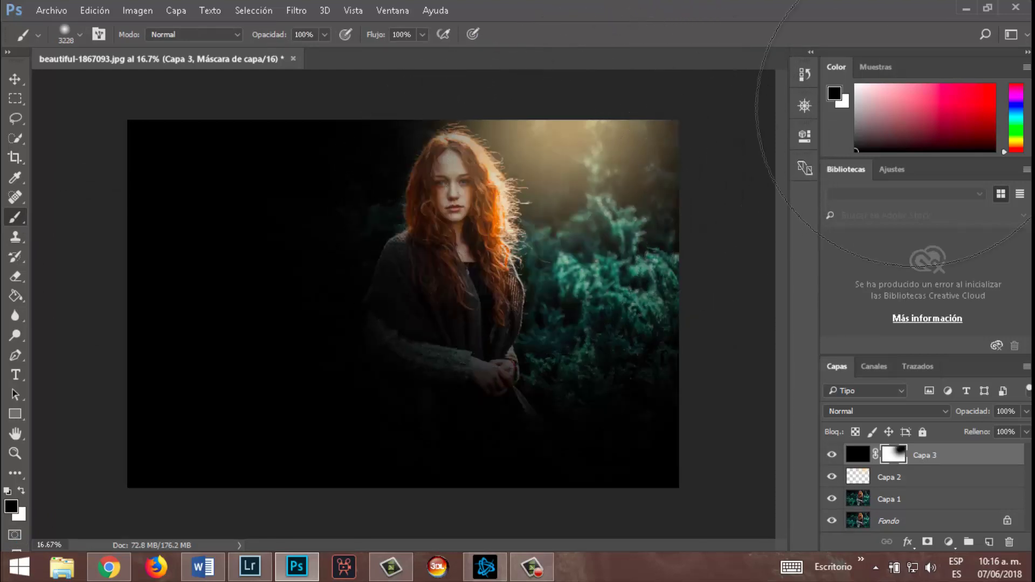
left_click(427, 246)
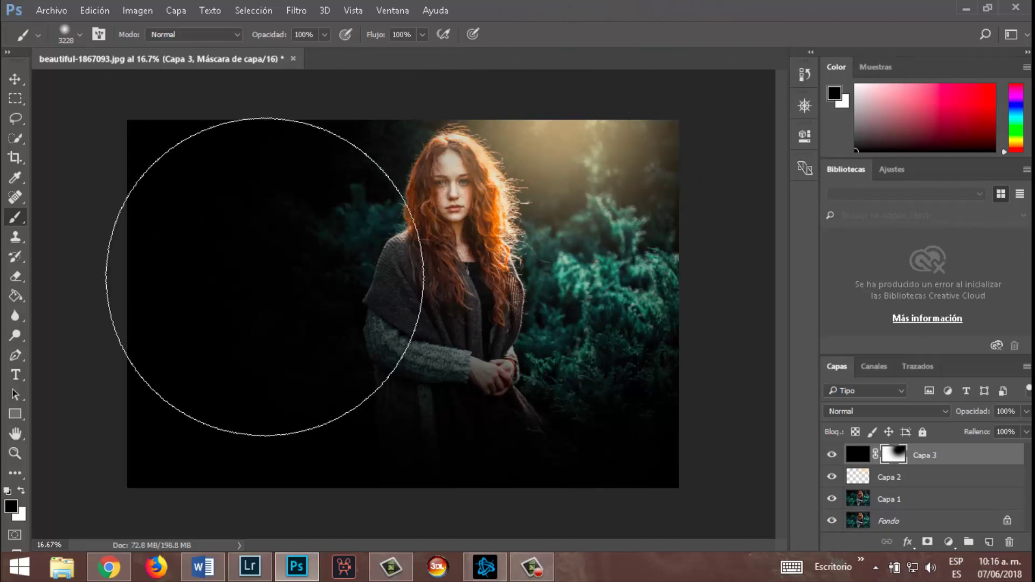
left_click_drag(242, 249, 473, 127)
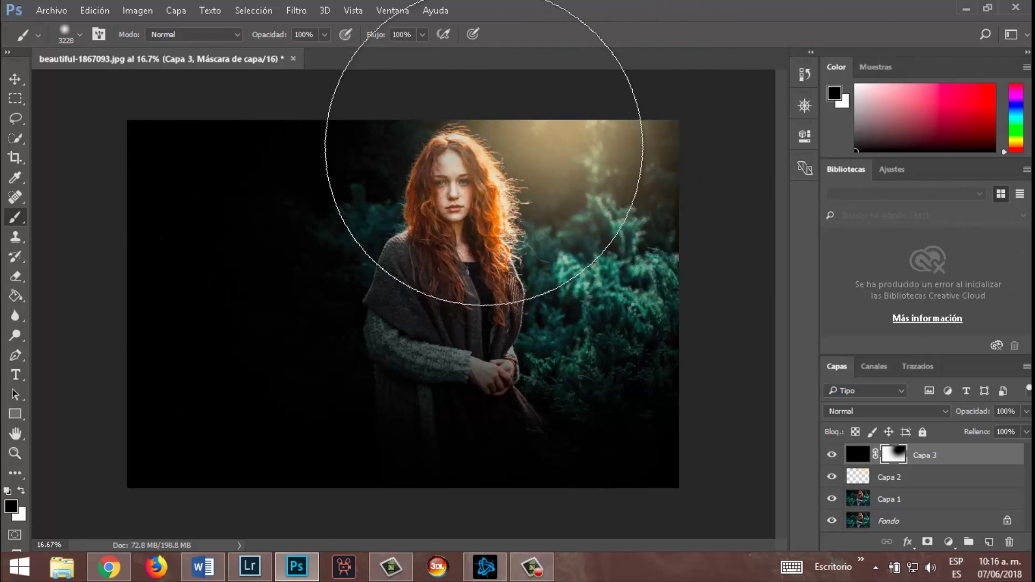
Step: Lower Capa 3 opacity to 58% and reveal more of the photo around her
left_click(1026, 412)
left_click_drag(1027, 429, 997, 430)
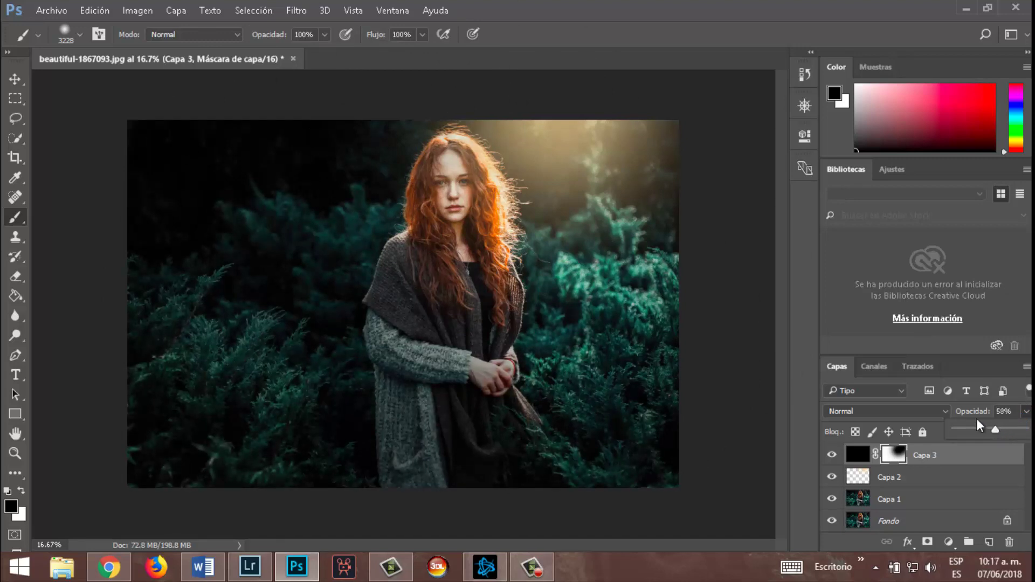
left_click_drag(457, 241, 453, 232)
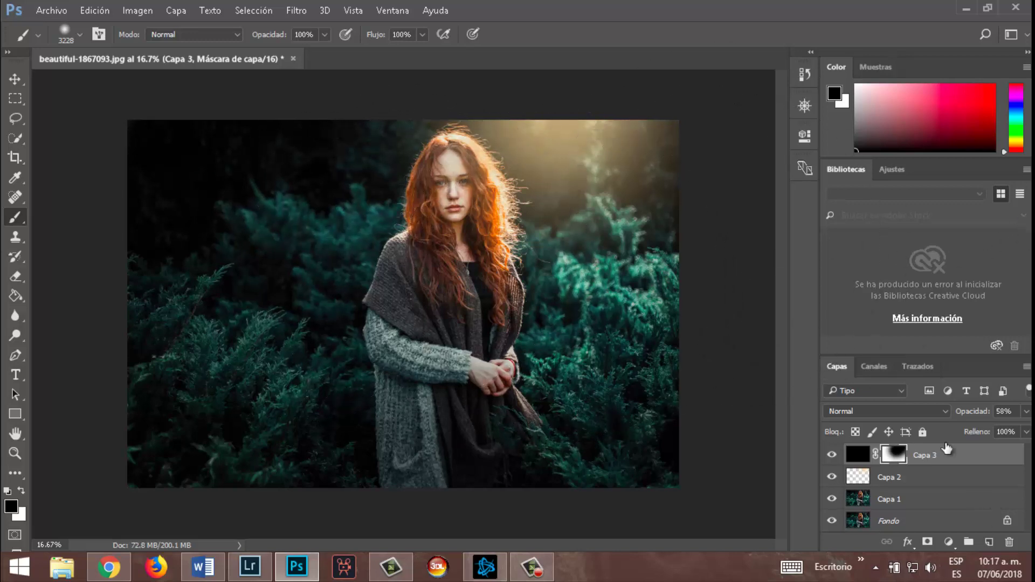
Step: Group Capa 1–3 into Grupo 1 and toggle its visibility to compare before and after
left_click(915, 503, "shift")
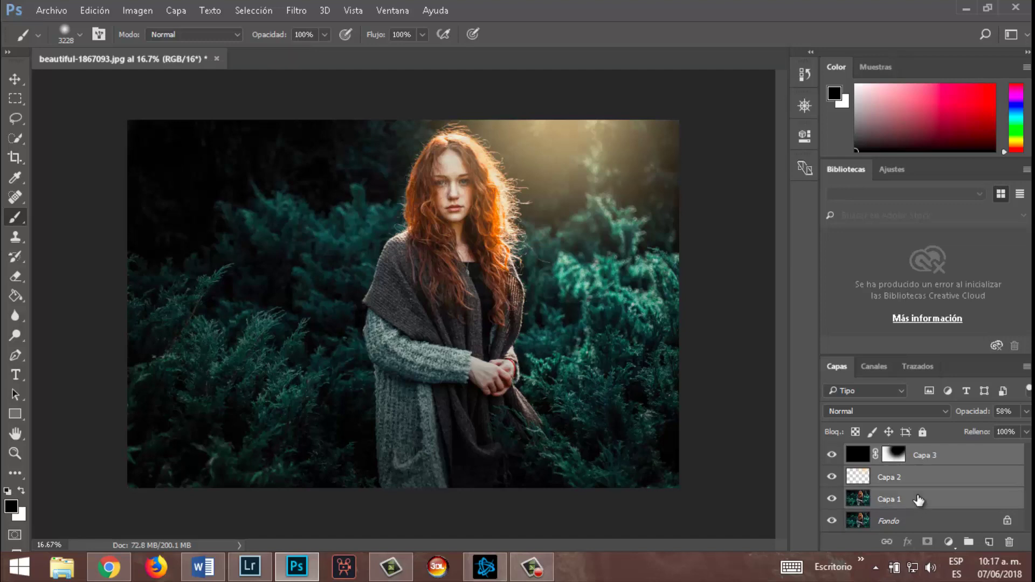
left_click_drag(959, 486, 969, 542)
left_click(833, 454)
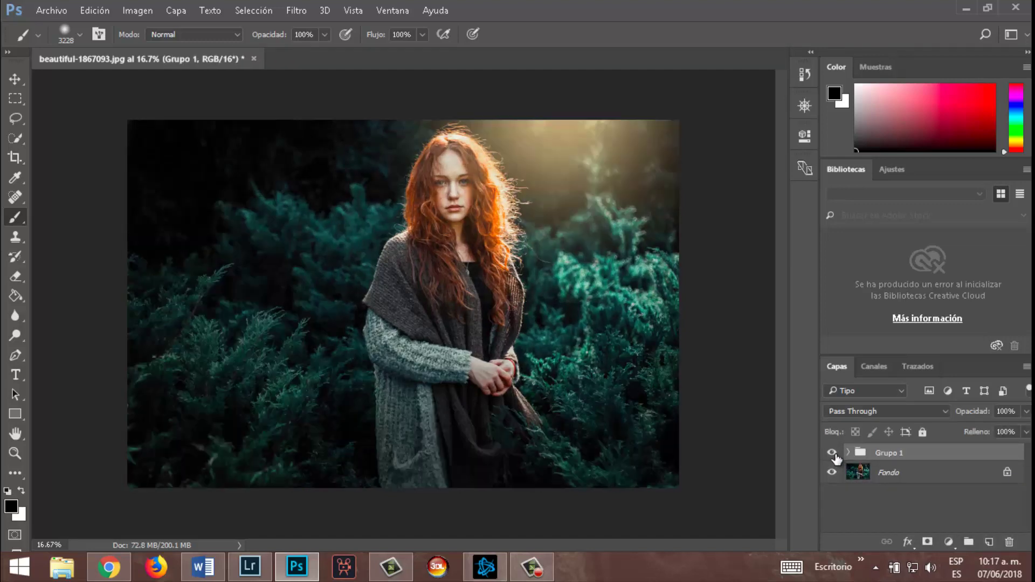
left_click(833, 454)
left_click(833, 454)
Step: Save a JPEG copy named 'Foto Tutorial' to Escritorio at quality 12
left_click(39, 8)
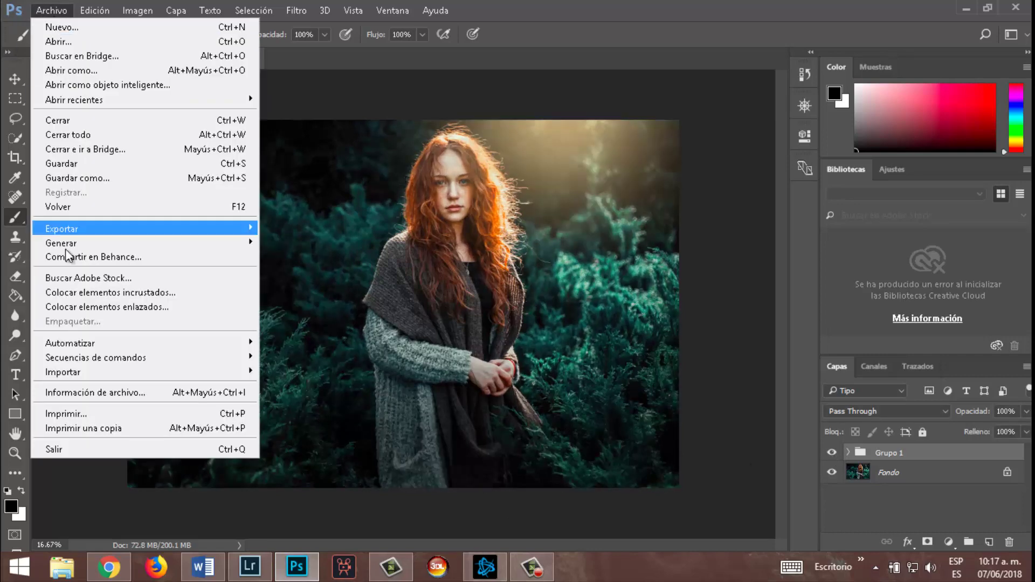
left_click(100, 194)
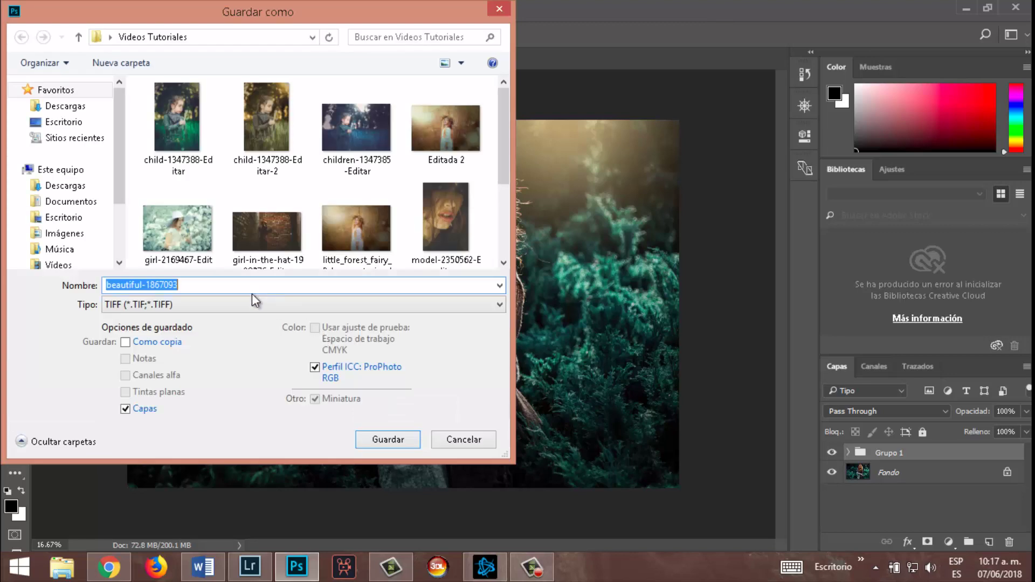
left_click(254, 303)
left_click(223, 397)
left_click(65, 123)
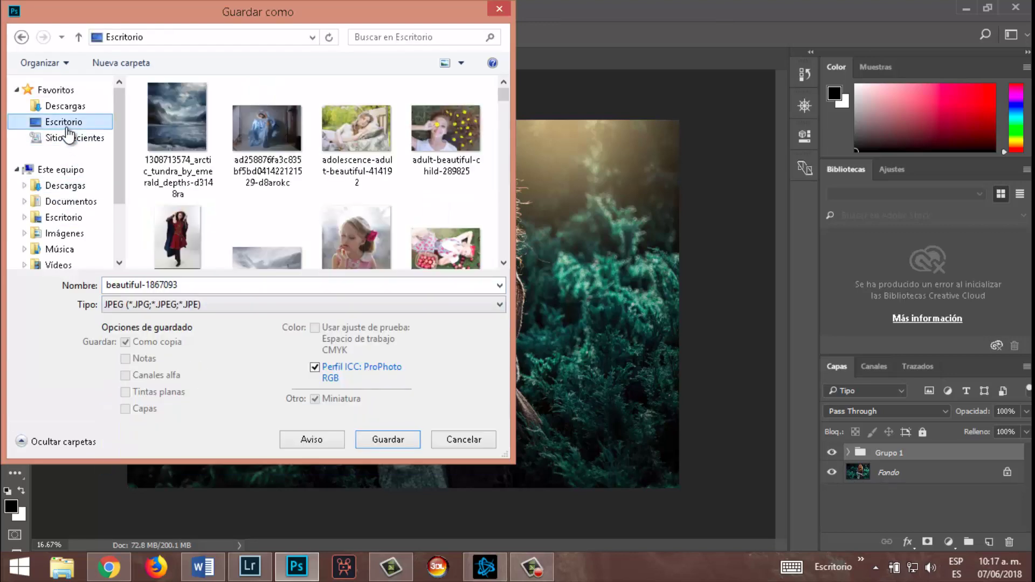
left_click(265, 285)
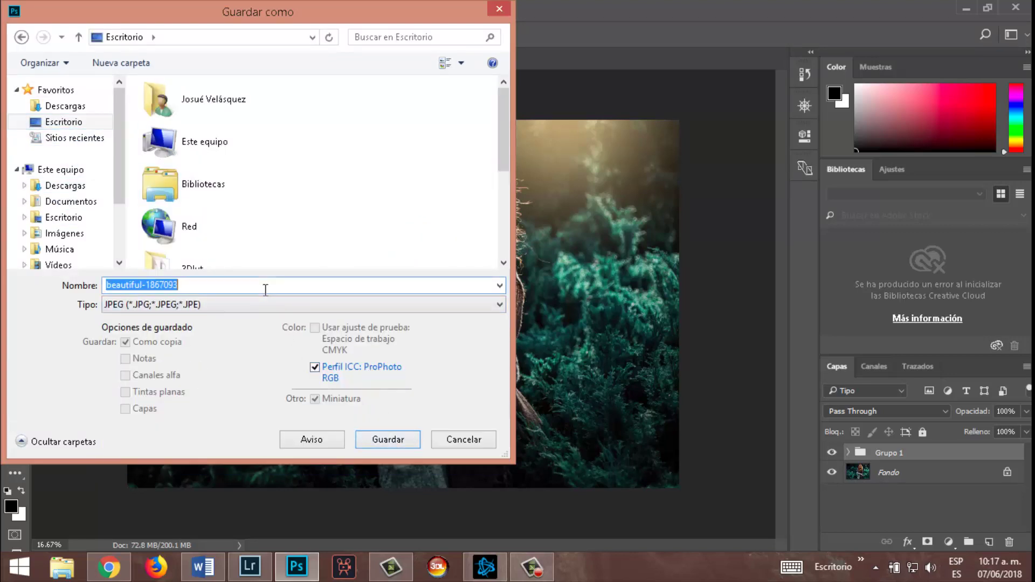
type("Foto Tutorial")
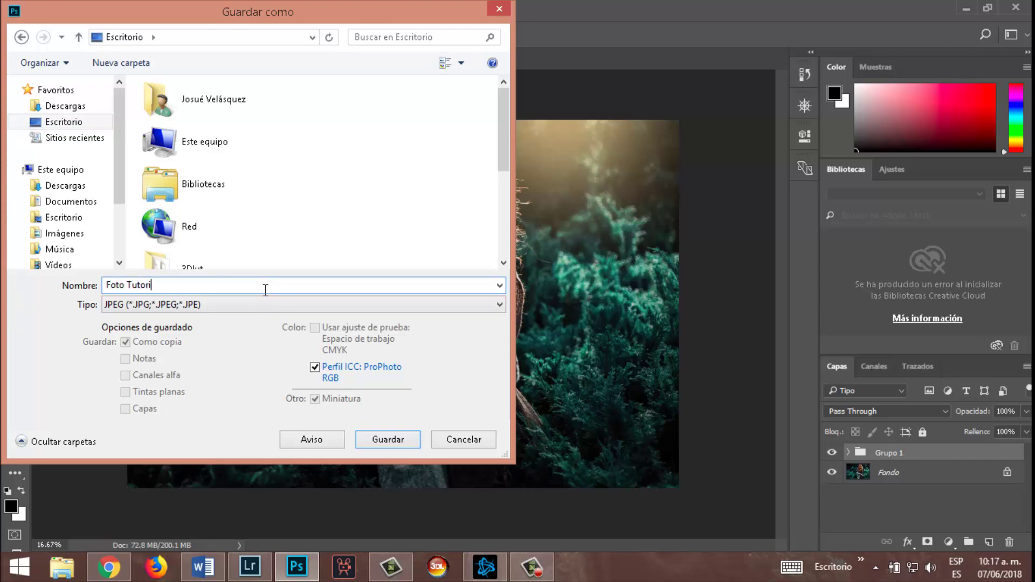
left_click(413, 445)
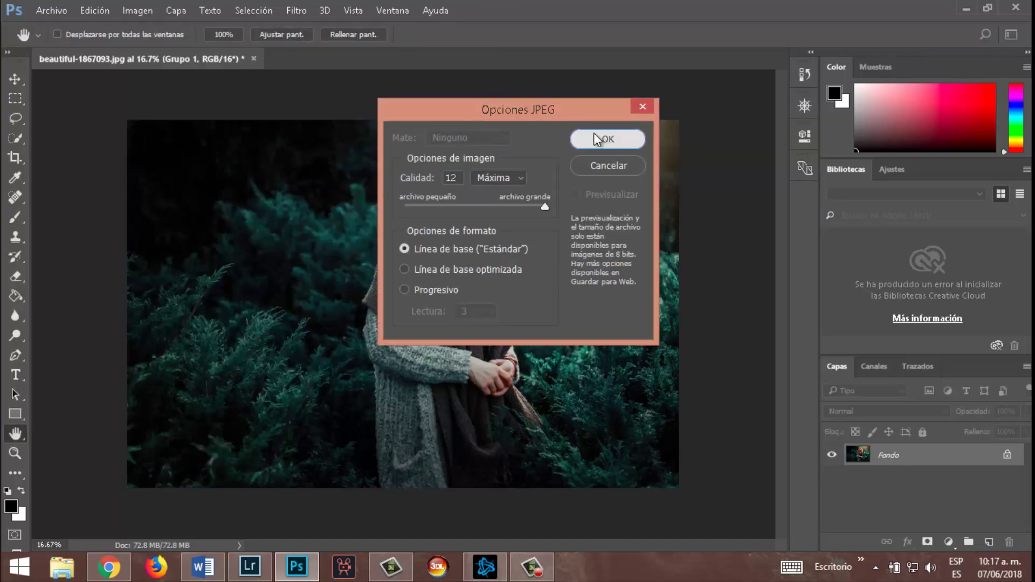
left_click(606, 139)
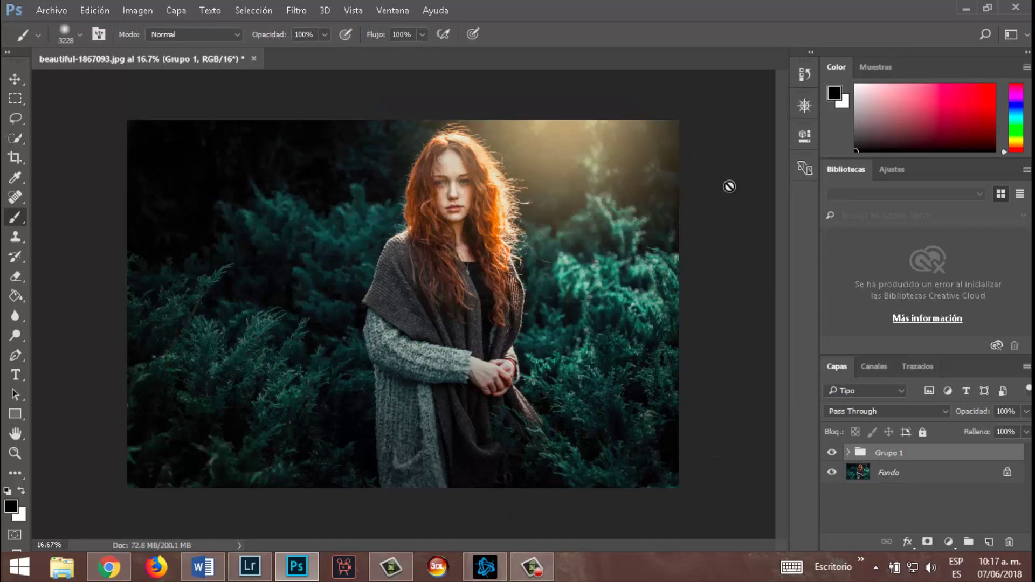
Step: Minimize both apps, check 'Foto Tutorial' in Photo Viewer, then return to Lightroom Classic
left_click(966, 8)
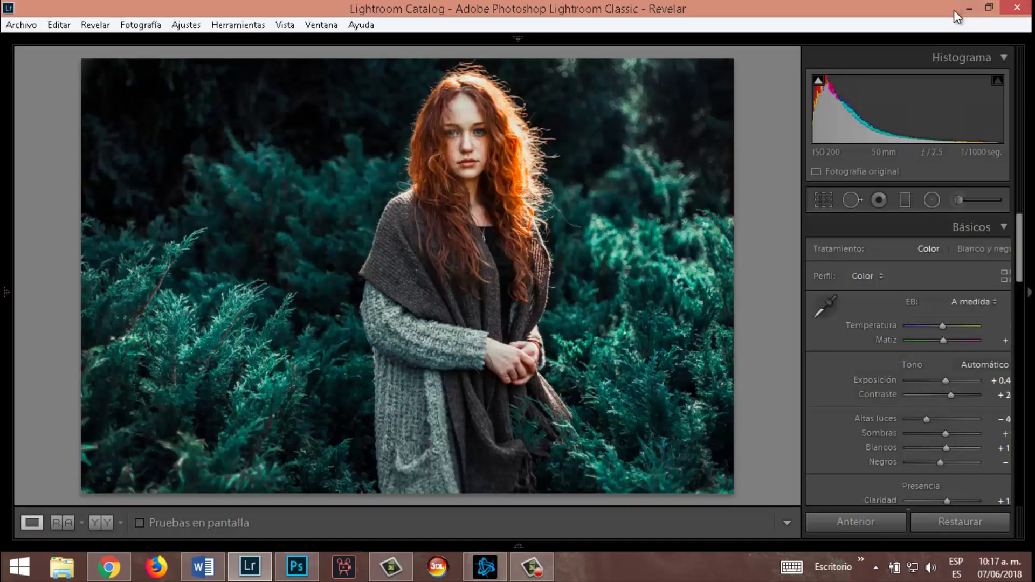
left_click(967, 8)
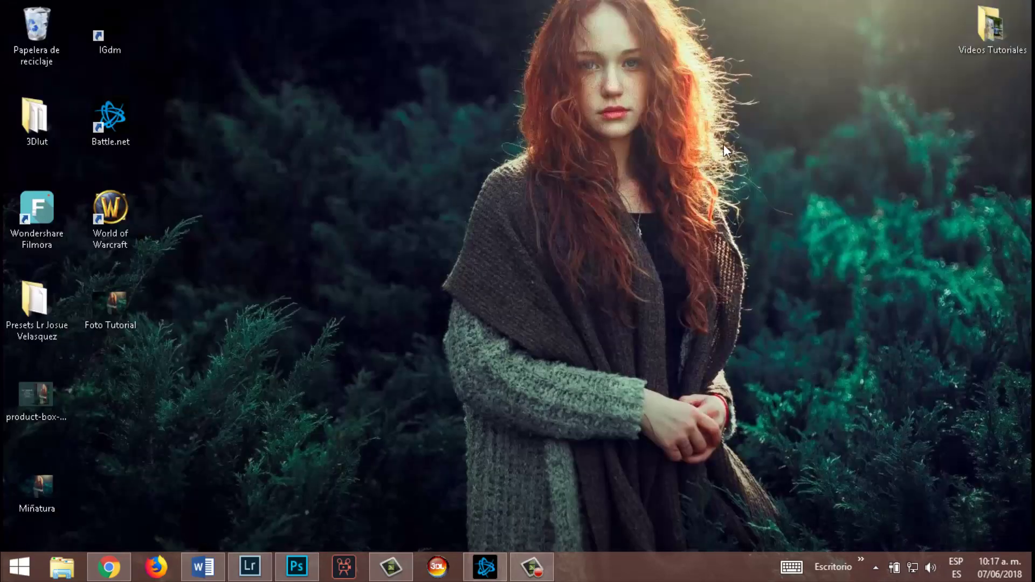
double_click(136, 302)
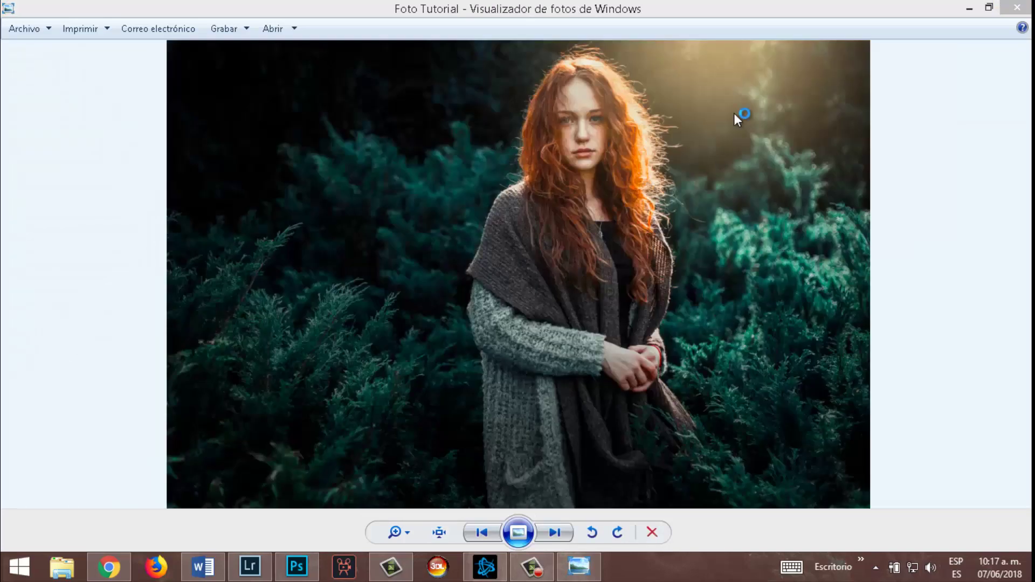
left_click(1016, 7)
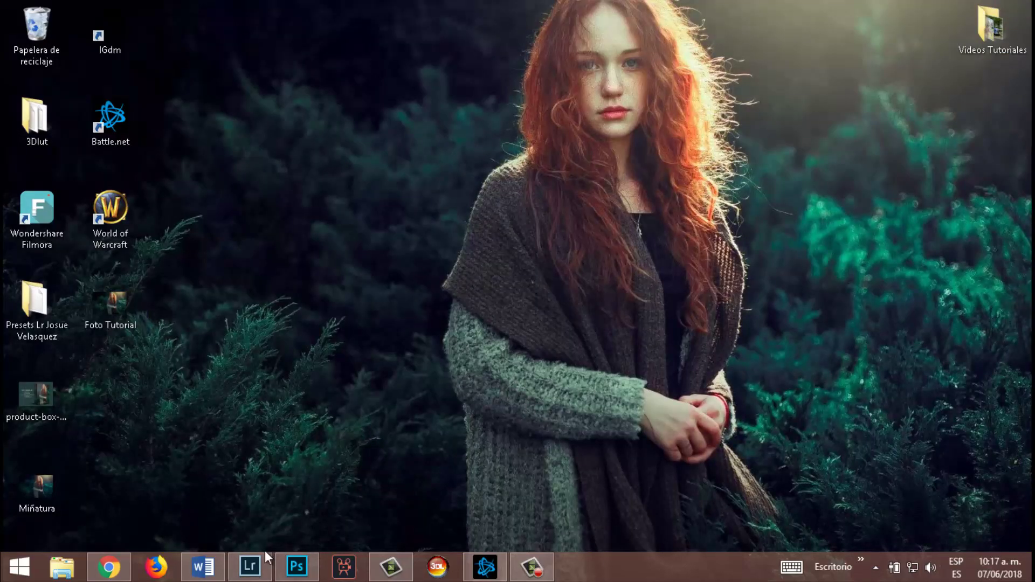
left_click(249, 566)
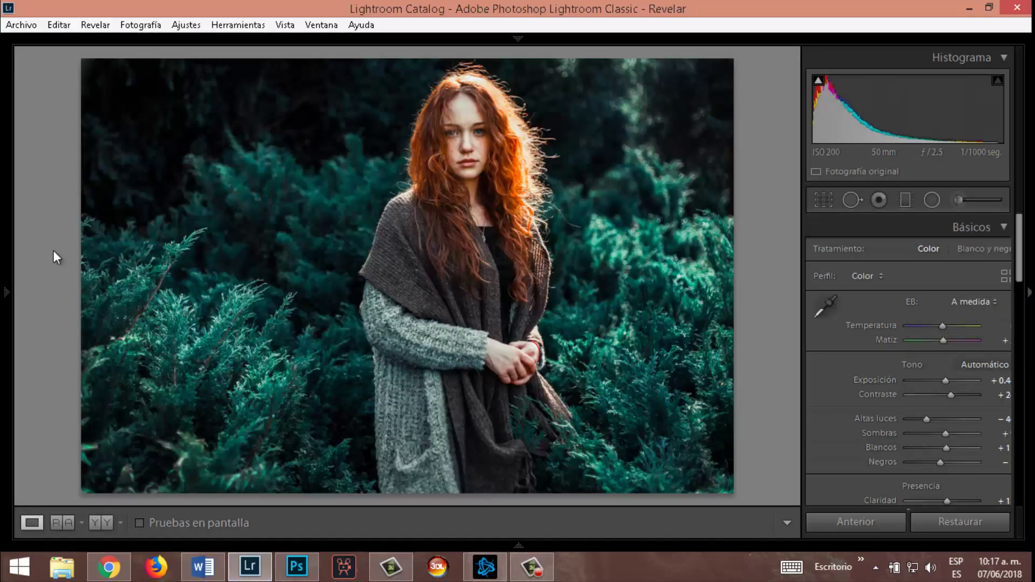
Step: Create a new develop preset named with the author's name plus 11 in Mis presets
left_click(6, 291)
scroll(215, 300, "up", 3)
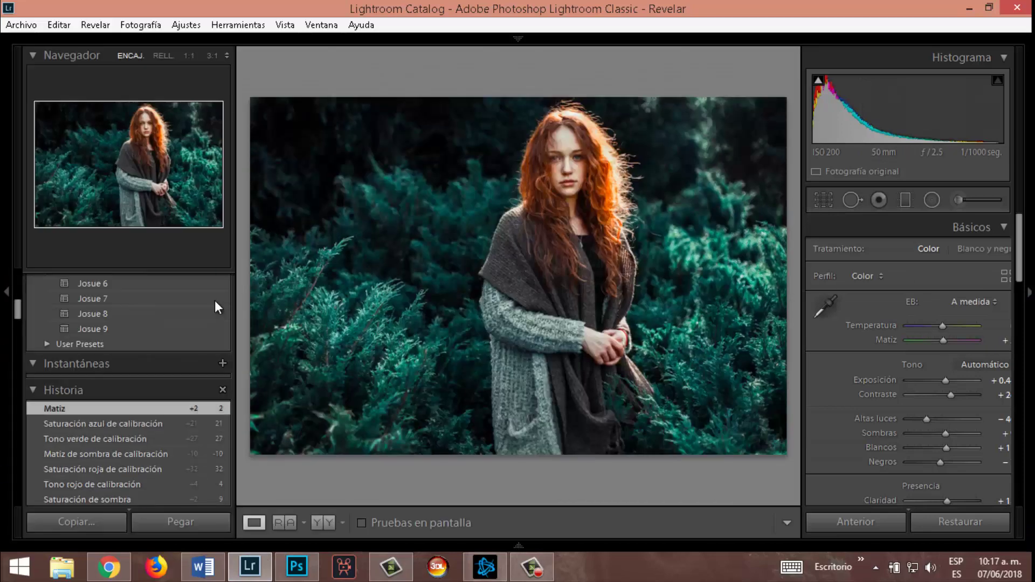
scroll(217, 300, "up", 5)
left_click(222, 281)
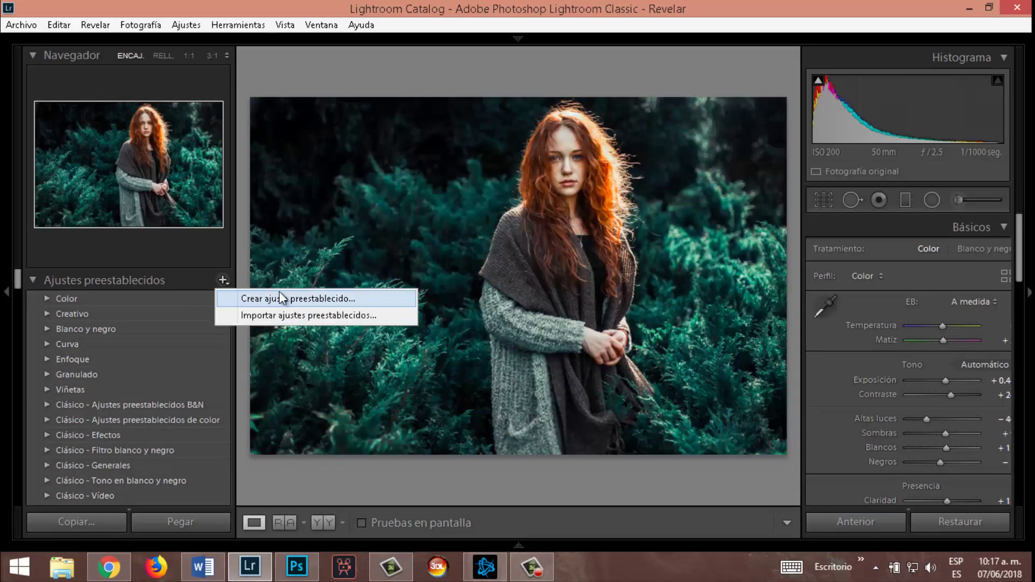
left_click(267, 299)
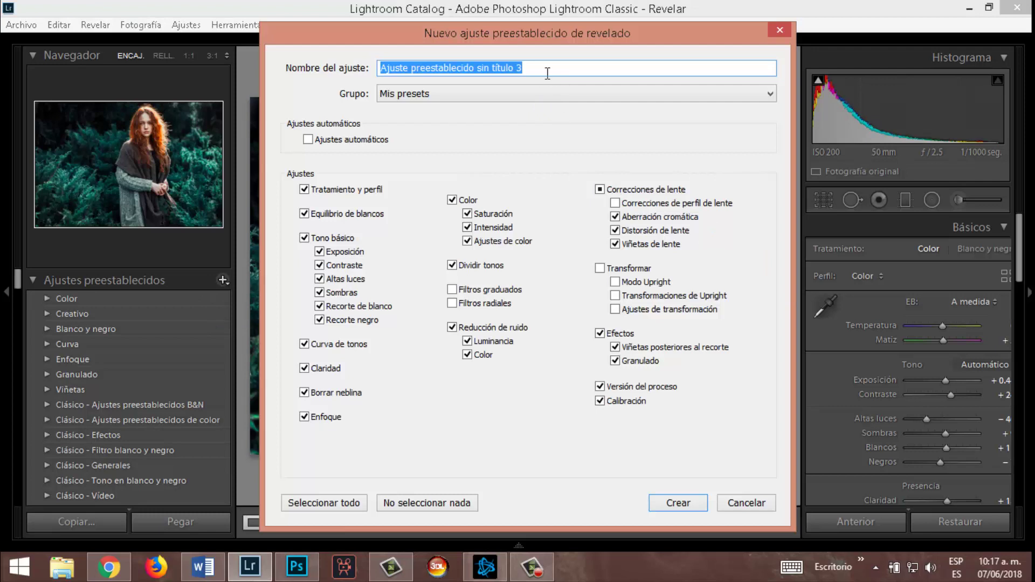
type("Jos")
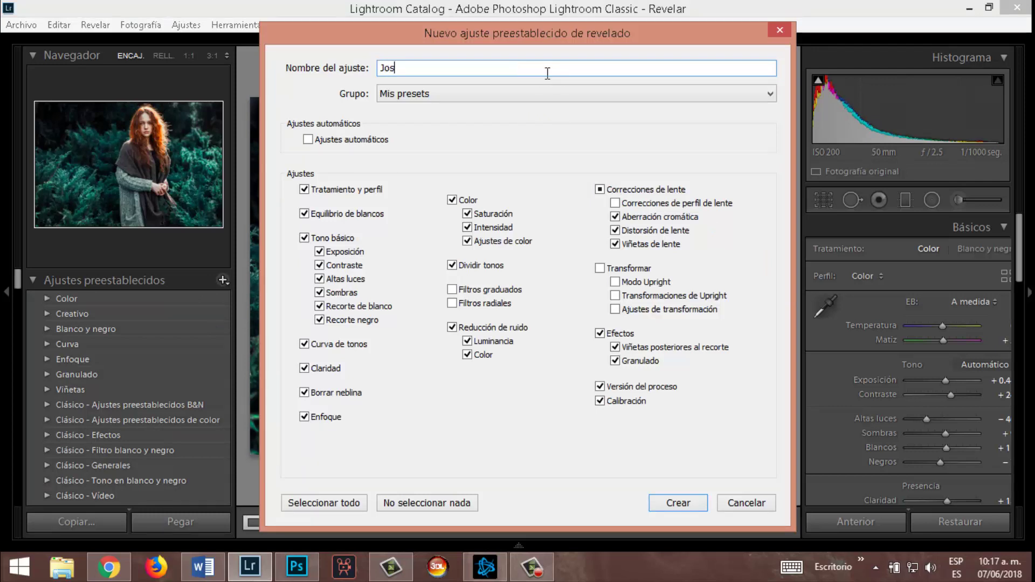
type("ue 11")
key("Return")
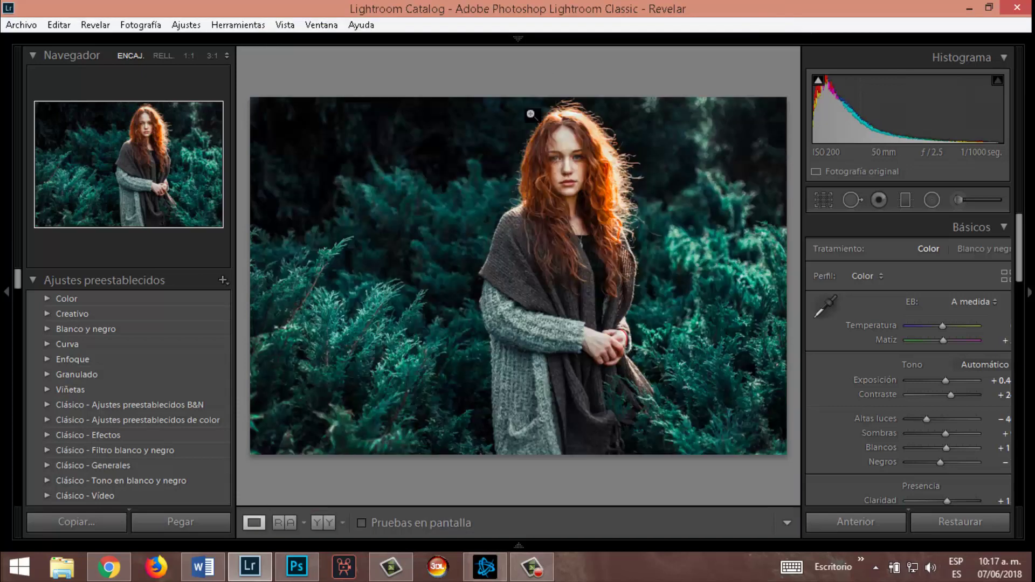
Step: Scroll through the presets list to locate the new preset 11 under Mis presets
scroll(172, 376, "down", 10)
scroll(56, 422, "down", 5)
scroll(114, 375, "down", 5)
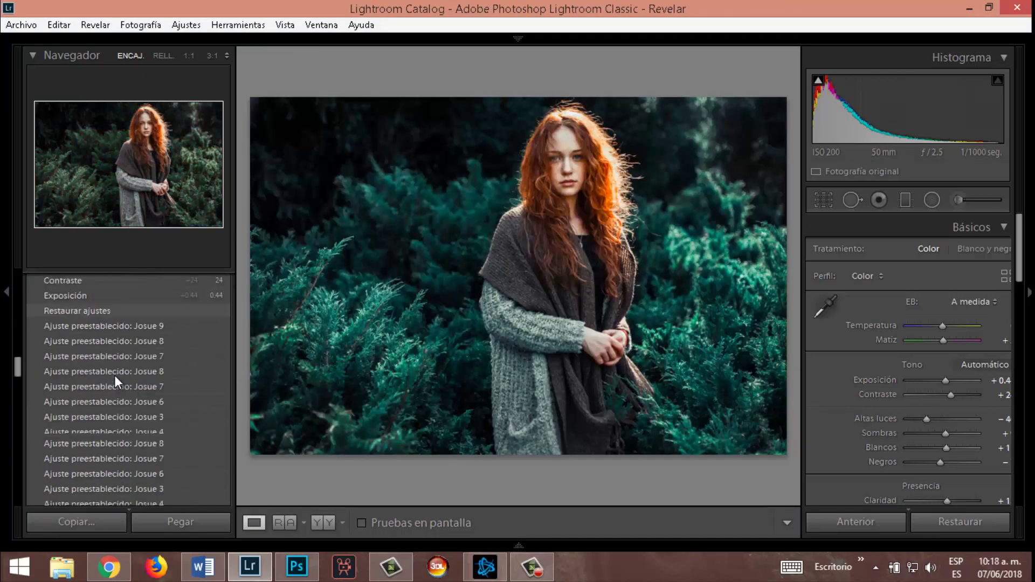
scroll(113, 374, "up", 5)
scroll(114, 374, "down", 3)
scroll(113, 377, "down", 5)
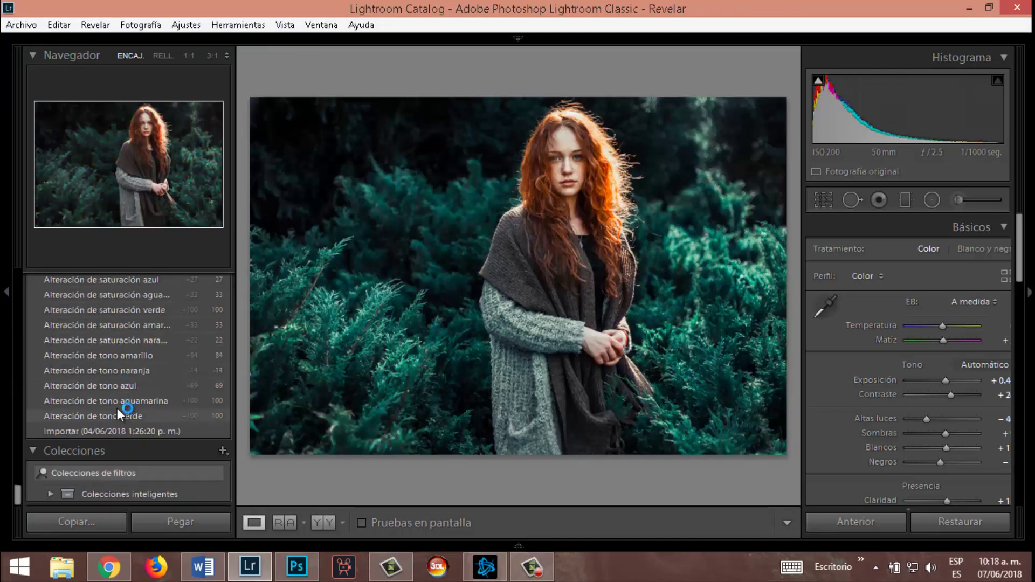
scroll(113, 393, "up", 2)
scroll(105, 375, "up", 5)
scroll(102, 369, "up", 5)
scroll(102, 368, "down", 3)
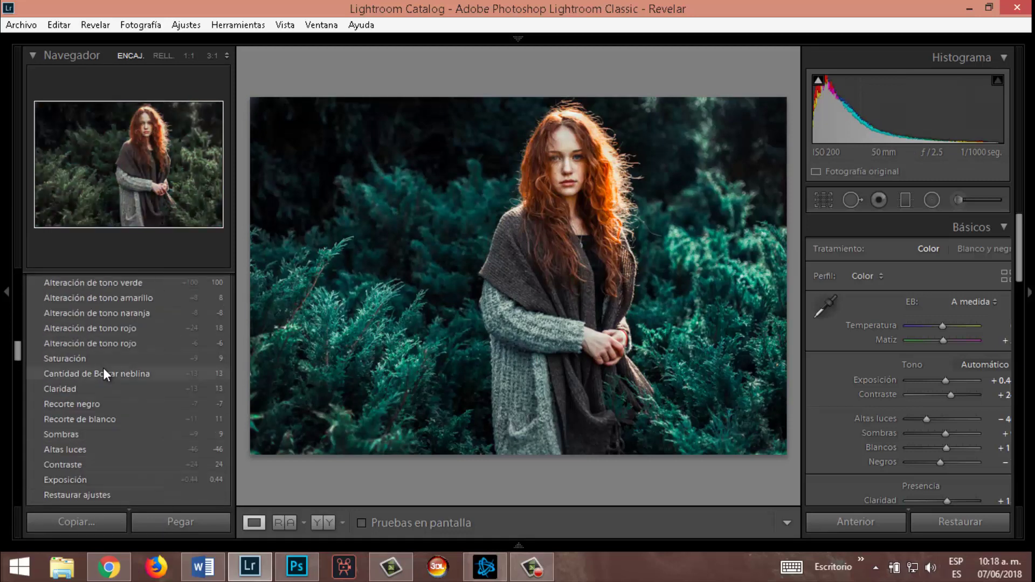
scroll(102, 368, "down", 3)
scroll(102, 368, "up", 3)
scroll(70, 366, "up", 3)
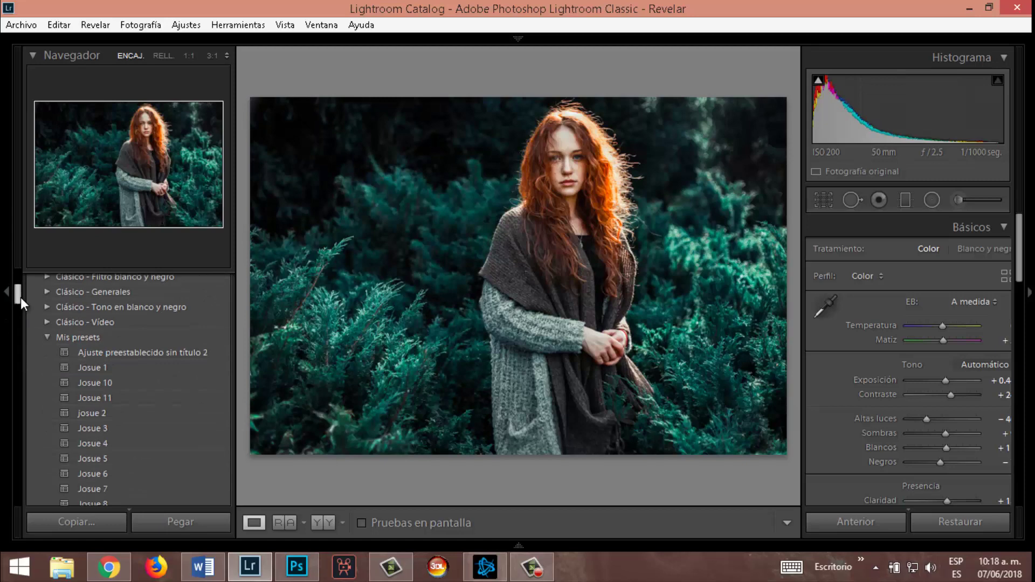
scroll(20, 297, "down", 1)
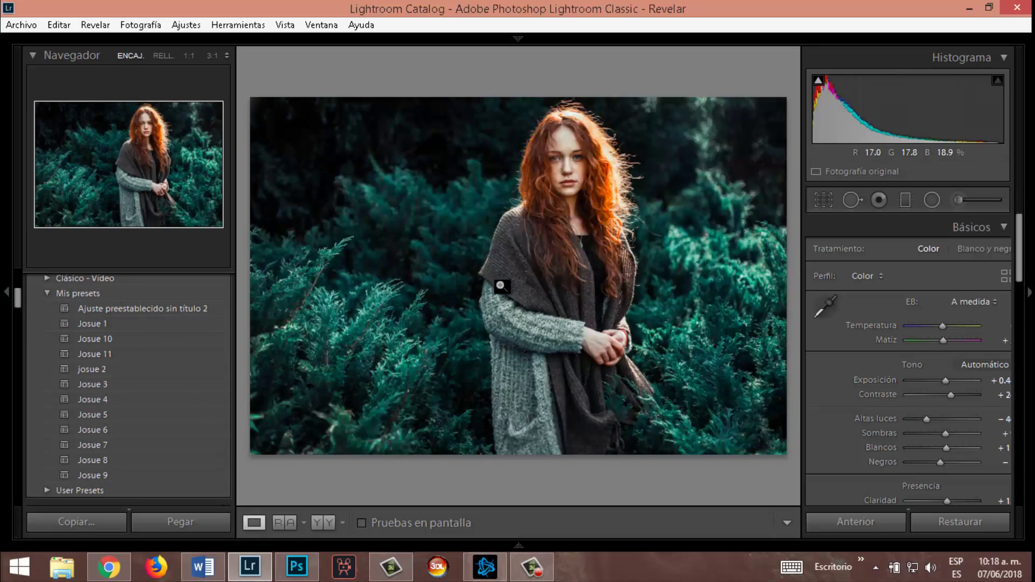
Step: Hide the right panel and try the untitled 2 preset and custom presets 1, 10, 11 and 2
left_click(1029, 294)
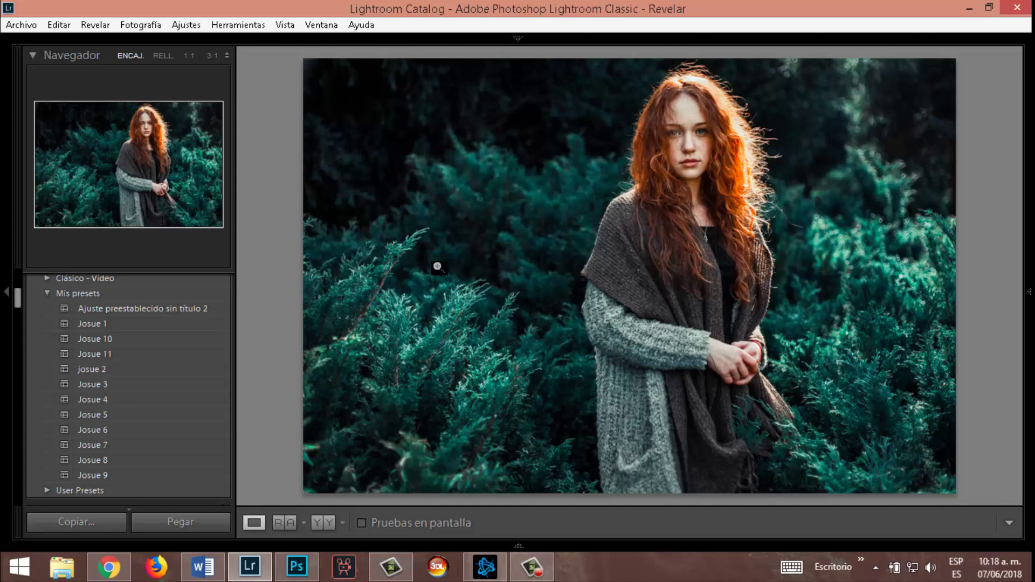
left_click(221, 310)
left_click(219, 310)
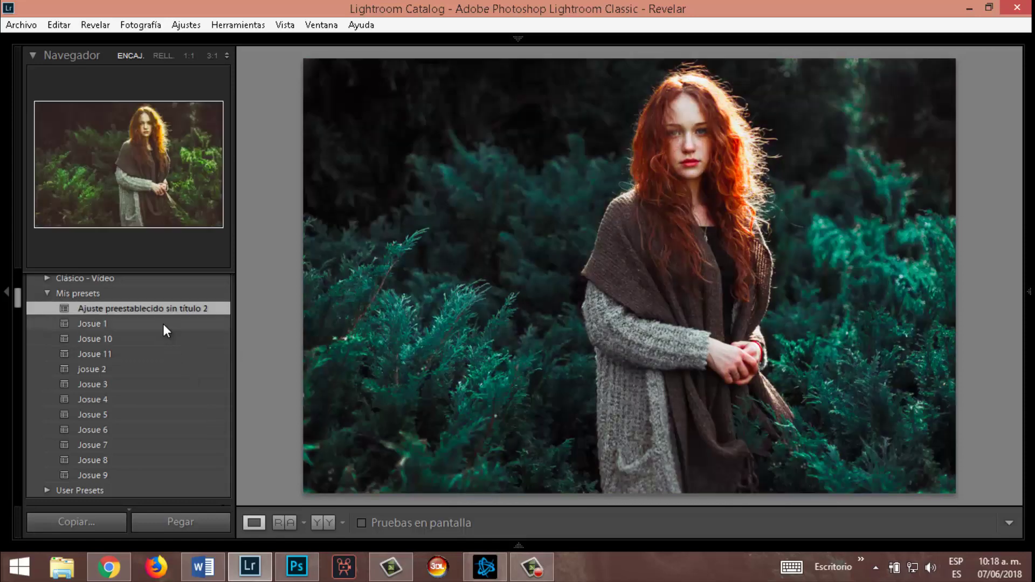
left_click(163, 324)
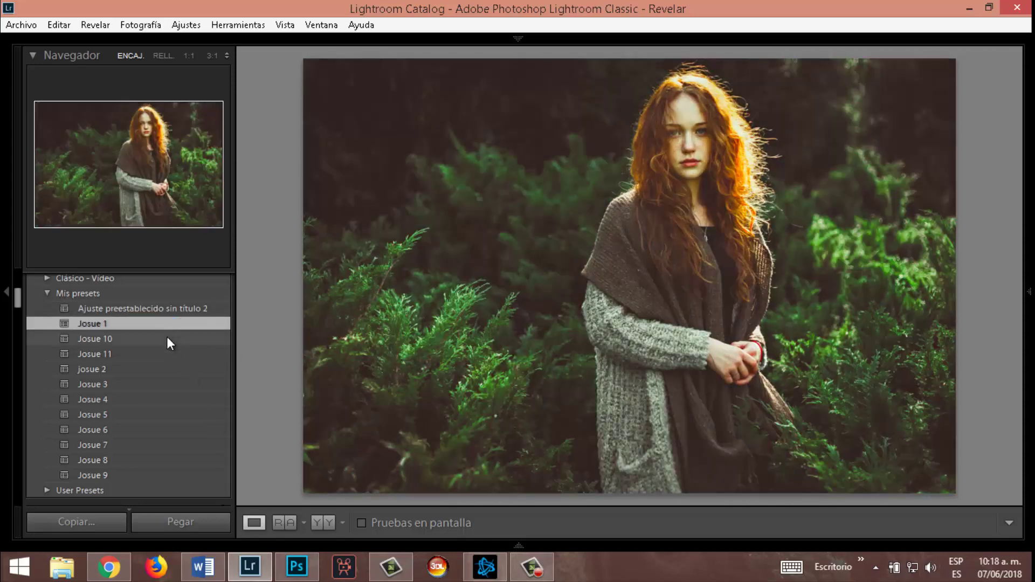
left_click(167, 337)
left_click(170, 350)
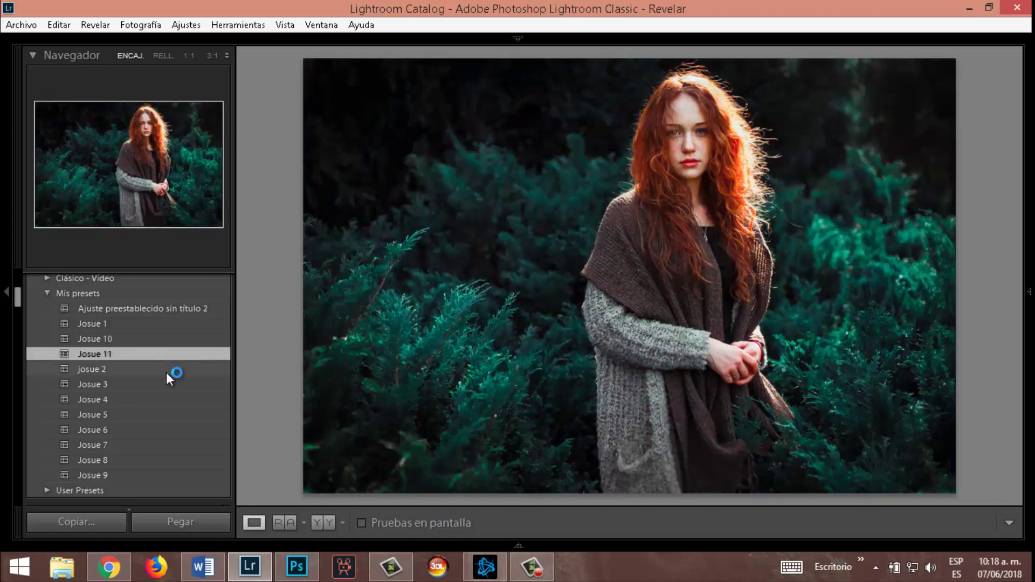
left_click(166, 371)
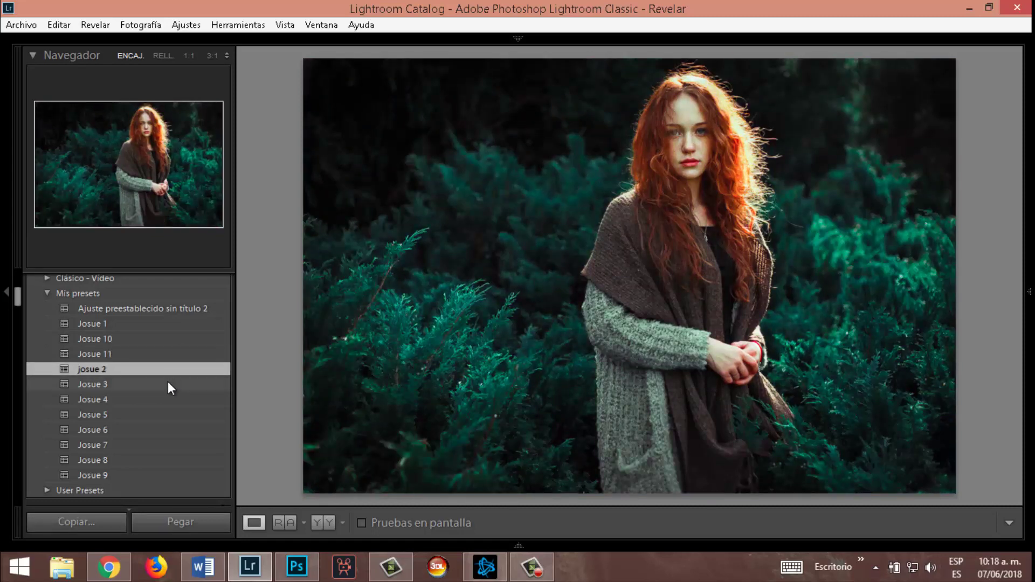
Step: Try custom presets 3 through 8, ending with preset 9 applied
left_click(167, 381)
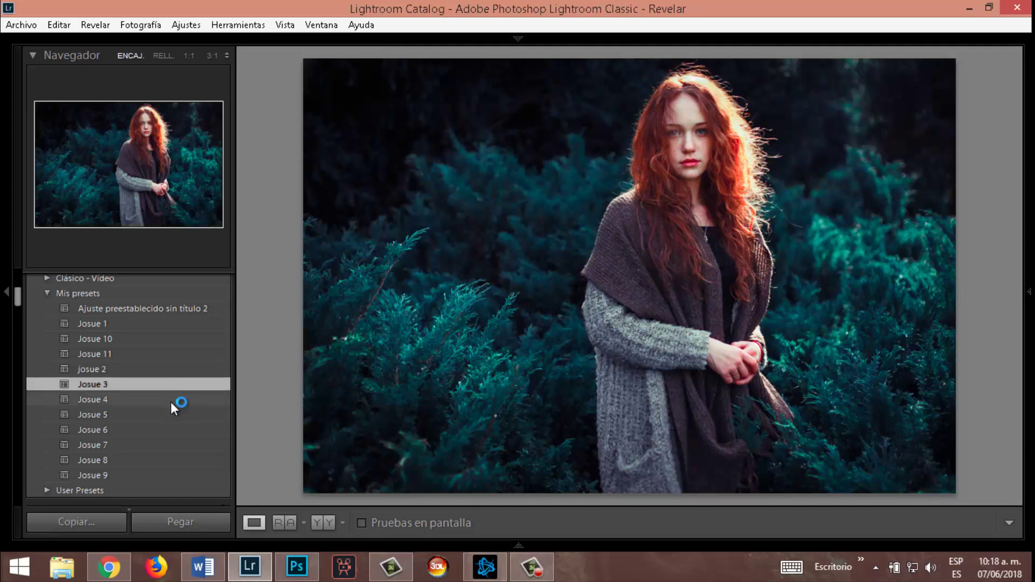
left_click(171, 402)
left_click(171, 415)
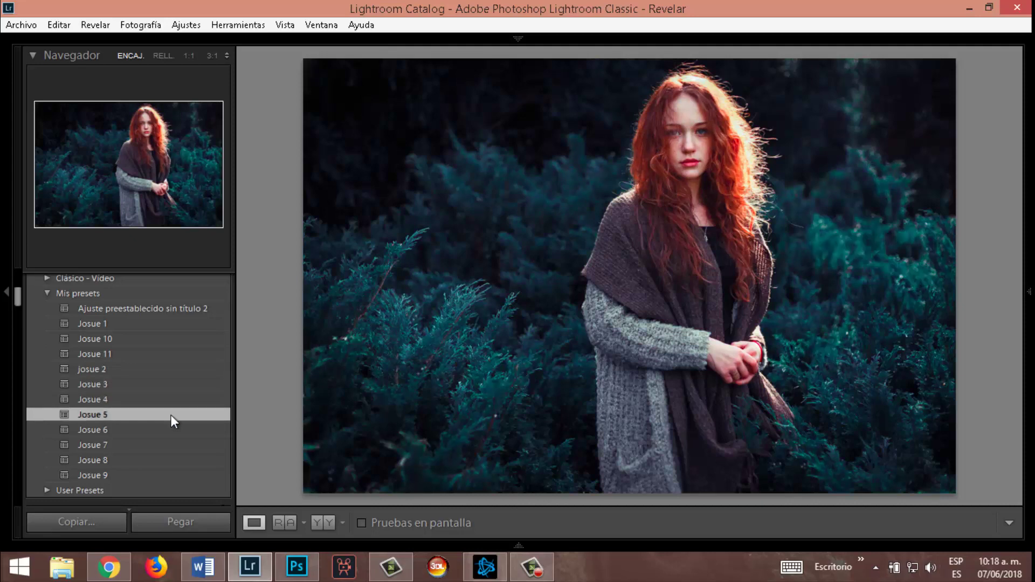
left_click(173, 430)
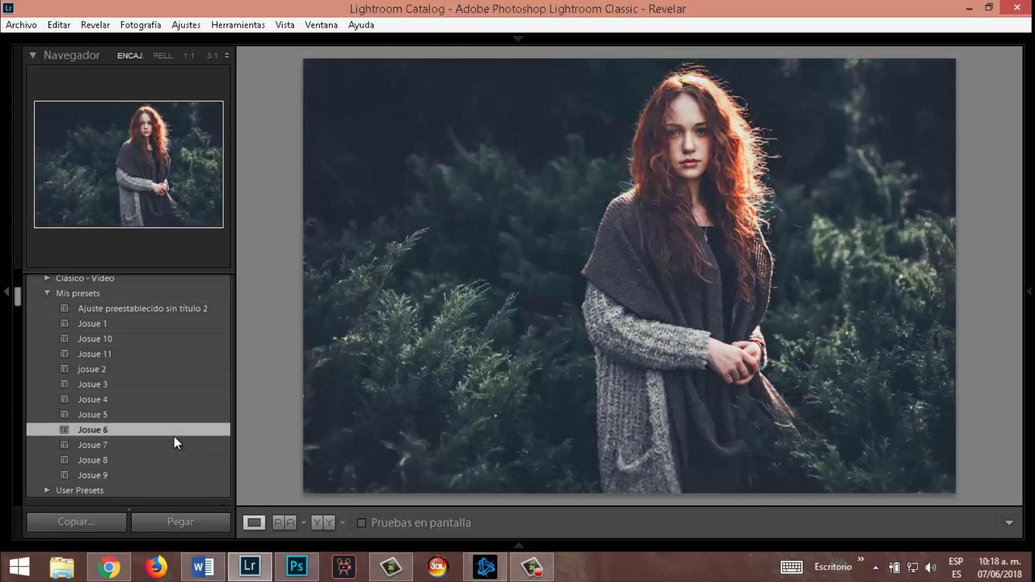
left_click(170, 444)
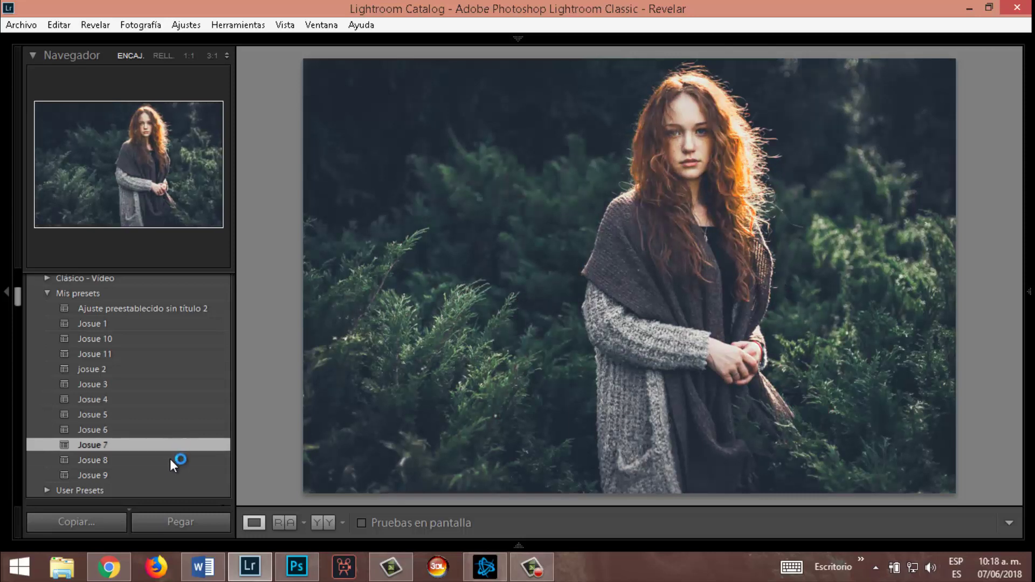
left_click(172, 461)
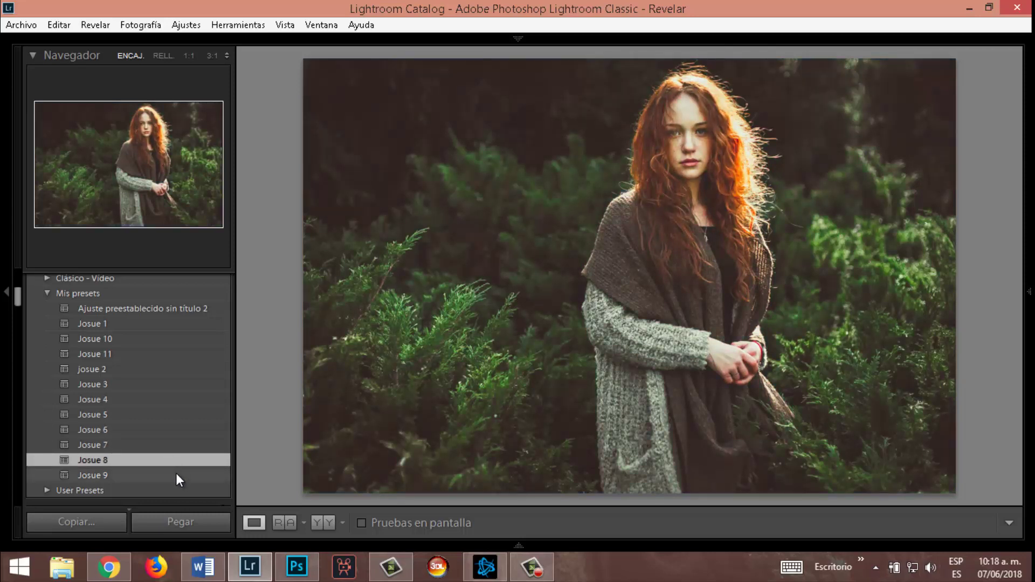
left_click(177, 476)
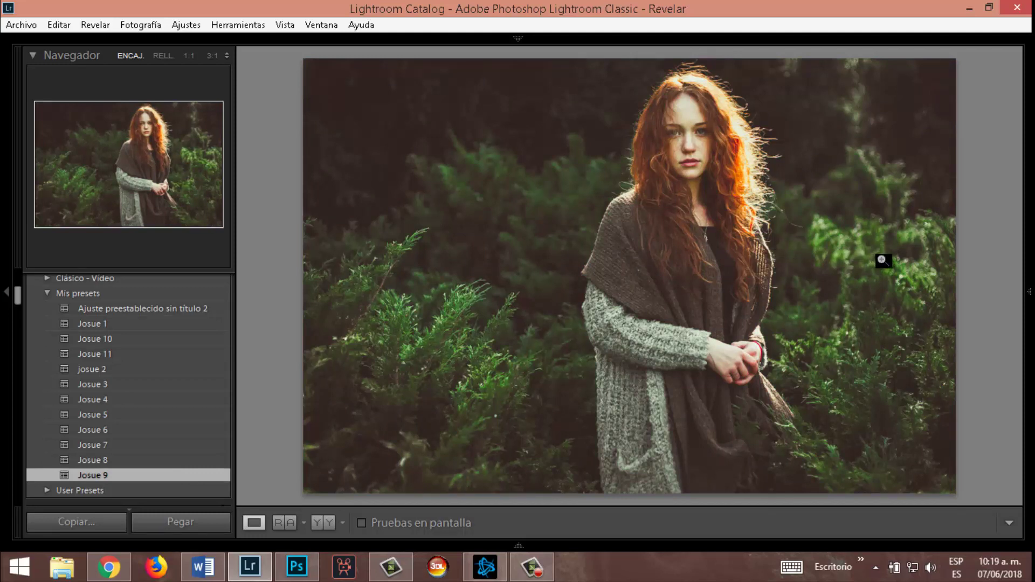
Step: Reopen the adjustment panels with F8 and scroll through preset 9's Básicos values
key("F8")
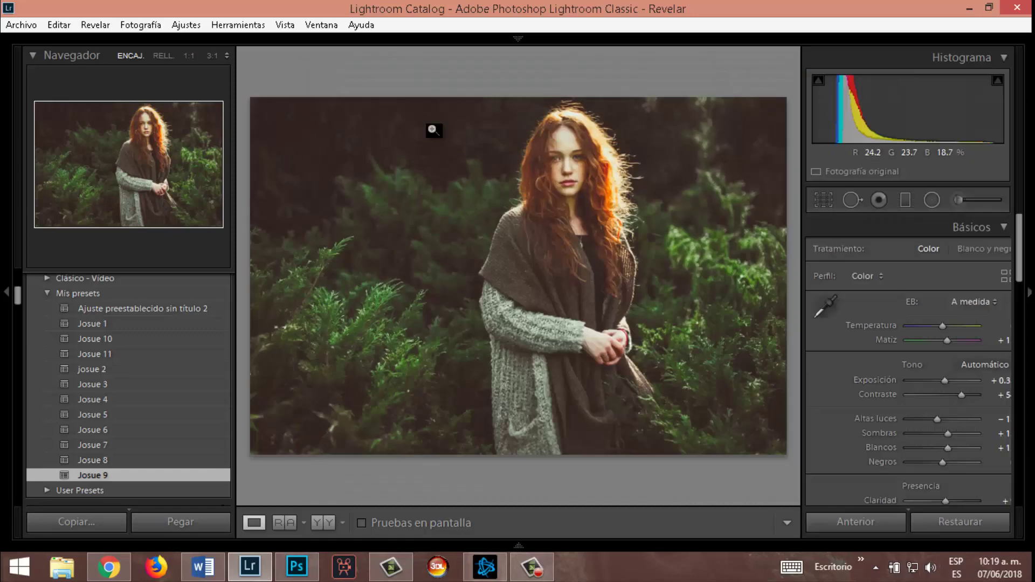
scroll(856, 404, "down", 3)
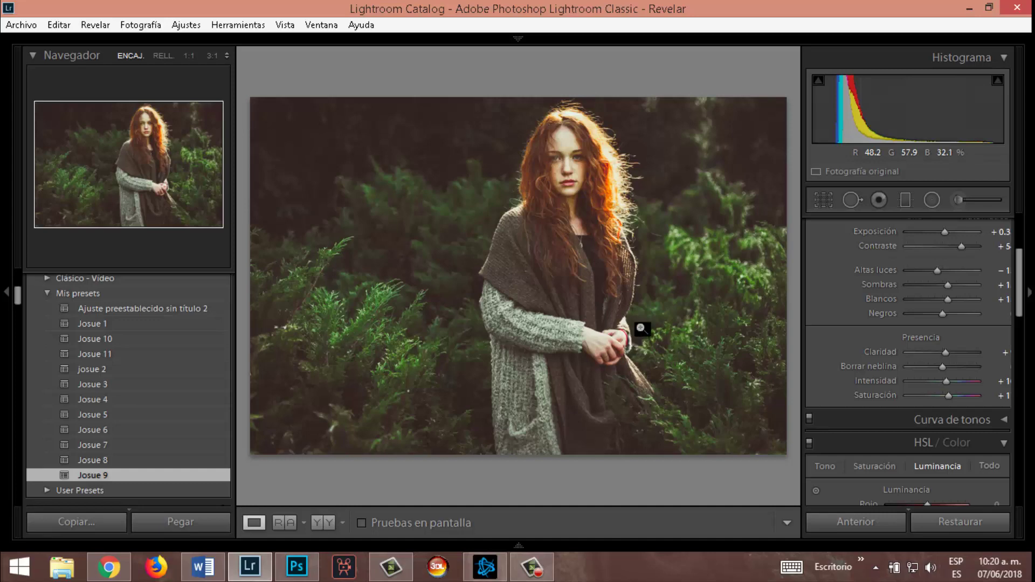
left_click(526, 572)
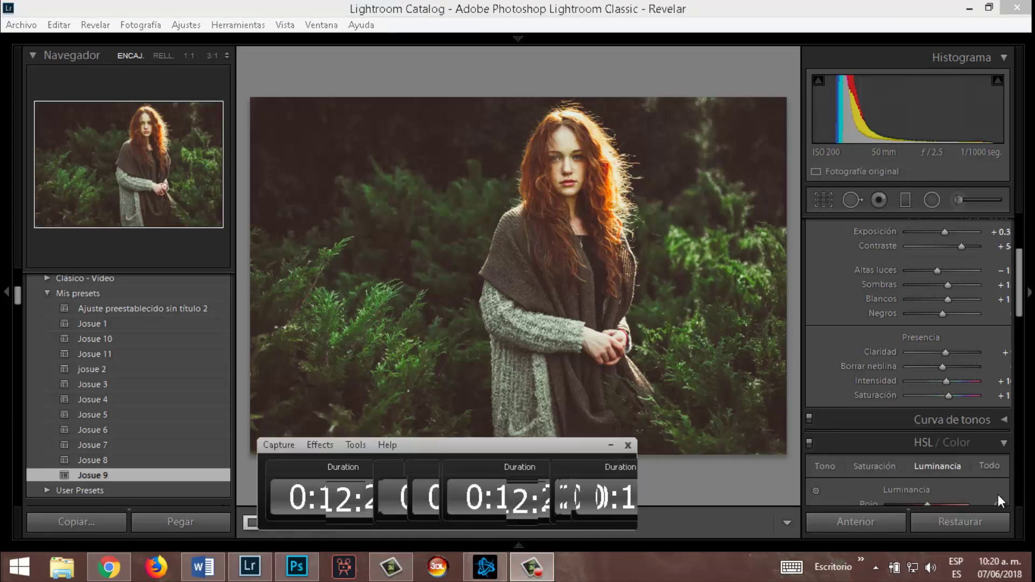